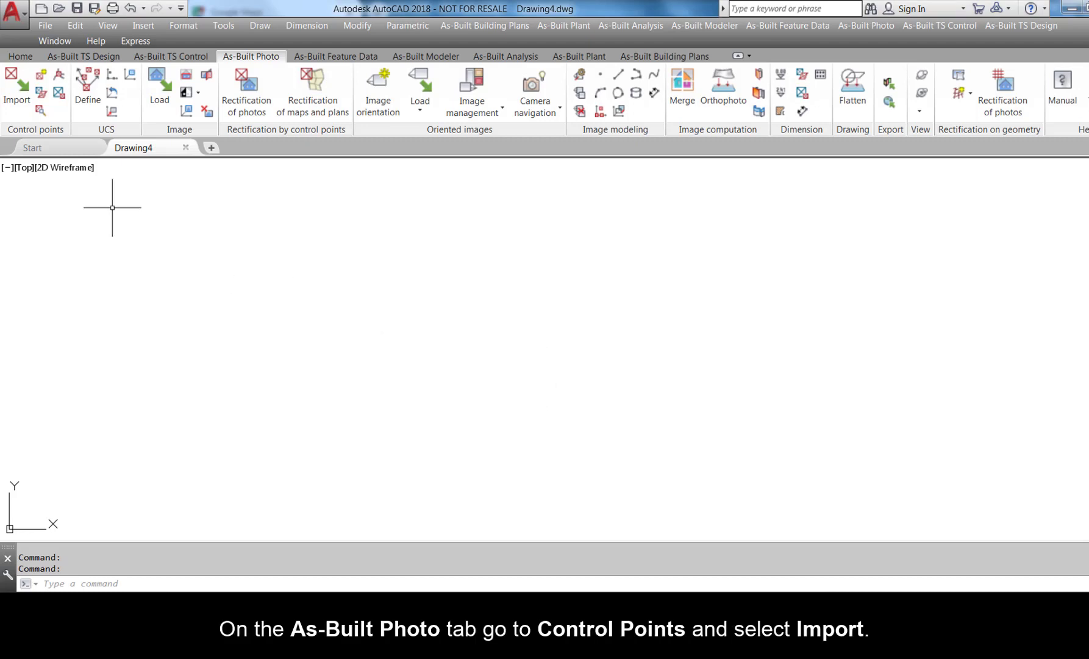
- Import the control points from ControlPoints.koo in the Tutorial4 folder, accepting the import file format with coordinates and drawing in meters
{"action": "left_click", "coordinate": [21, 98]}
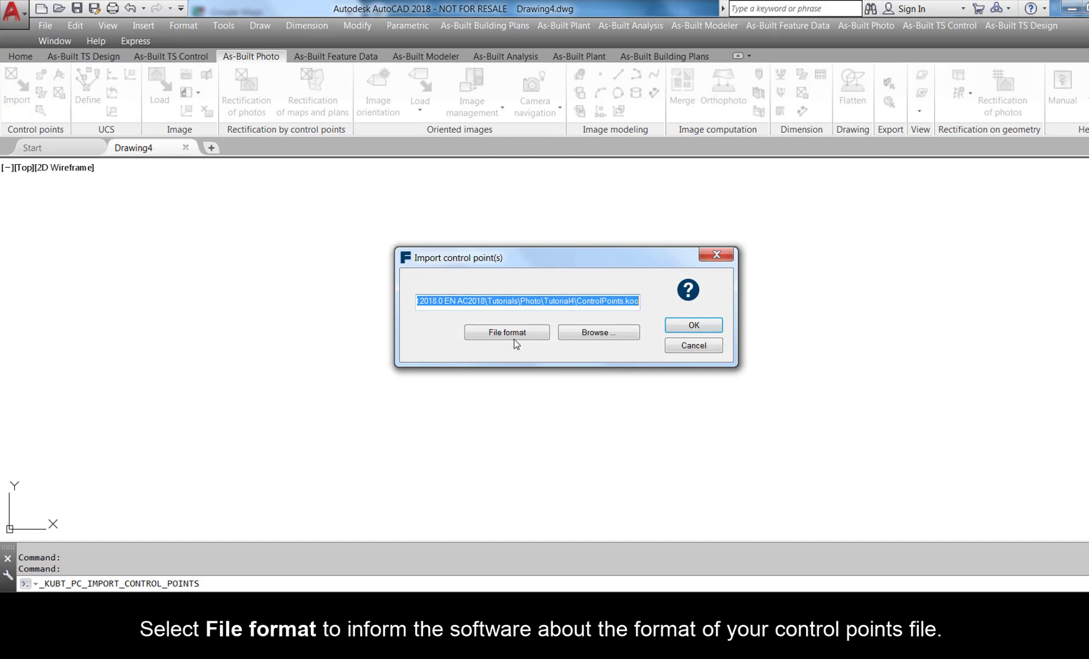
{"action": "left_click", "coordinate": [514, 339]}
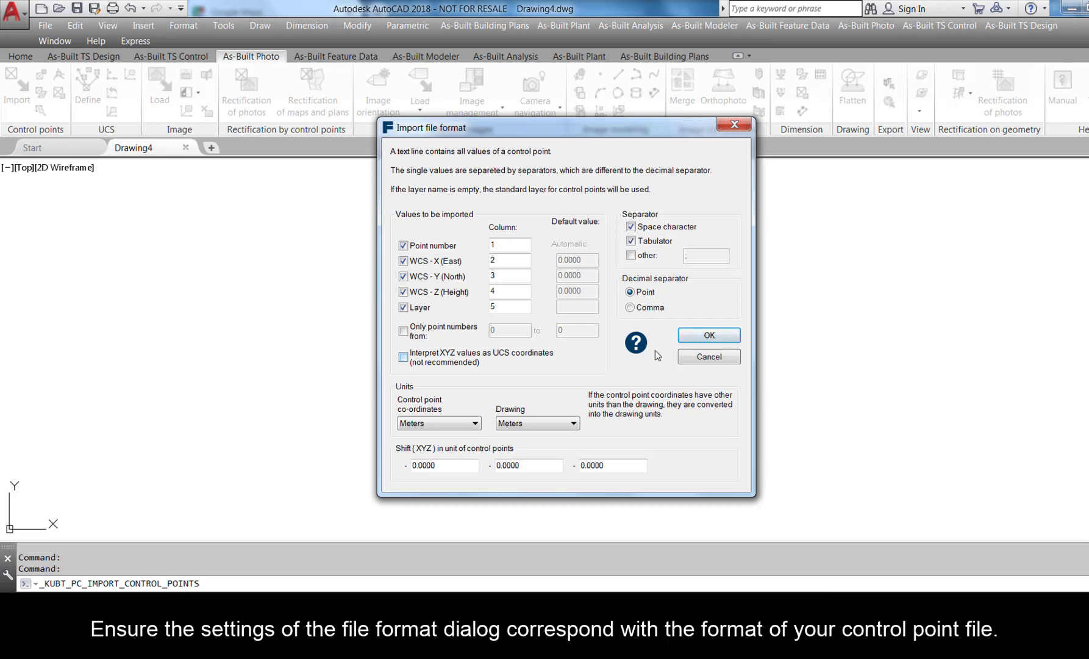
{"action": "left_click", "coordinate": [704, 343]}
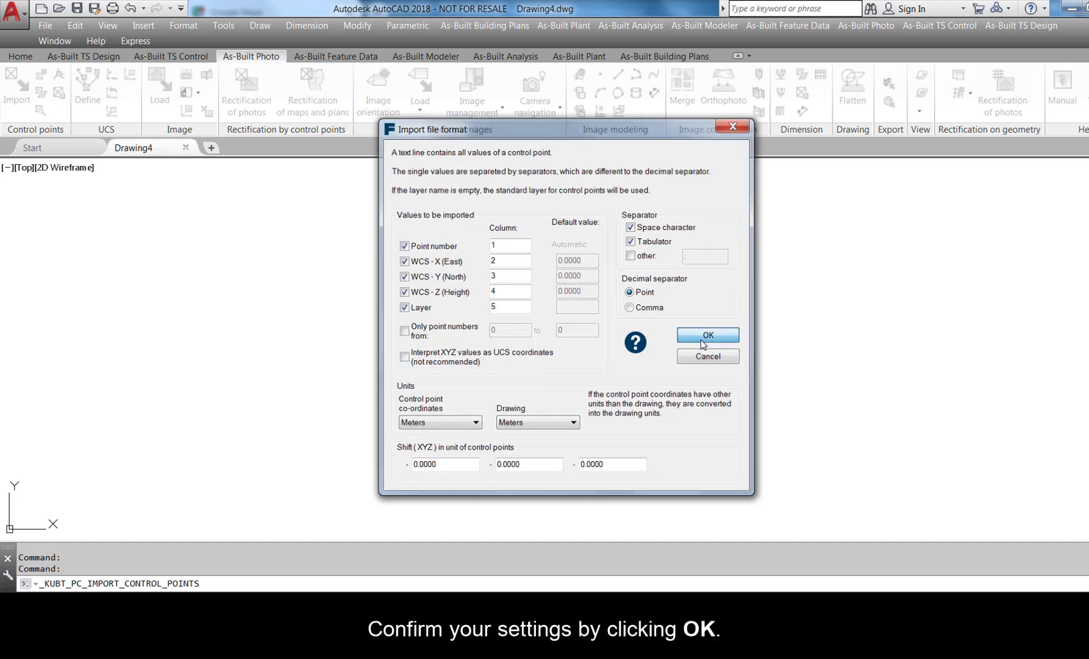
{"action": "left_click", "coordinate": [599, 337]}
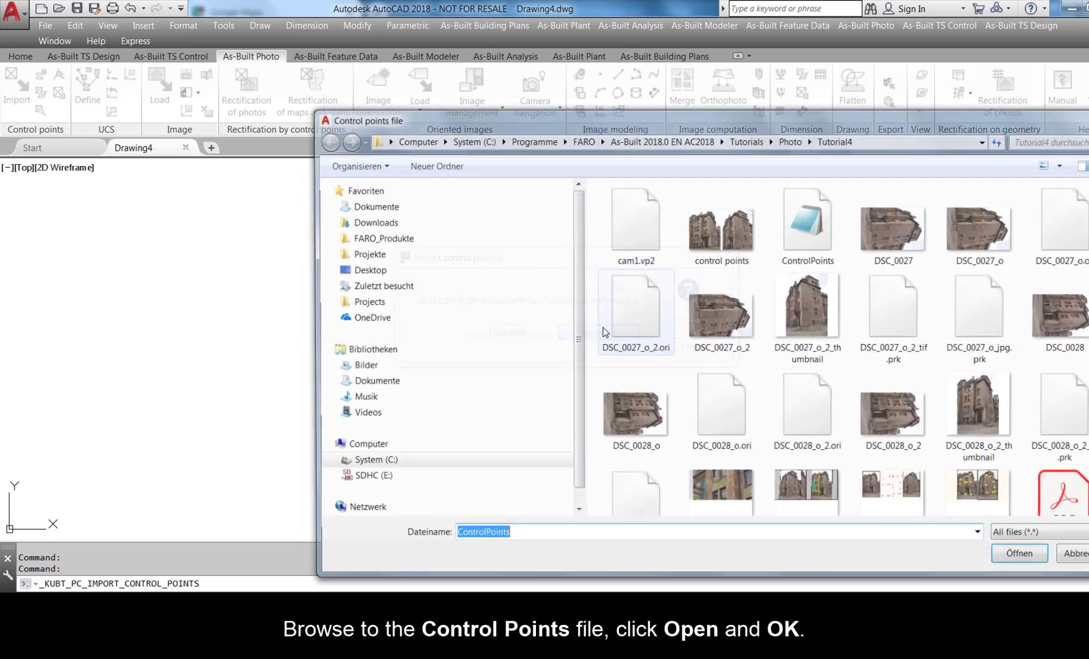
{"action": "double_click", "coordinate": [776, 259]}
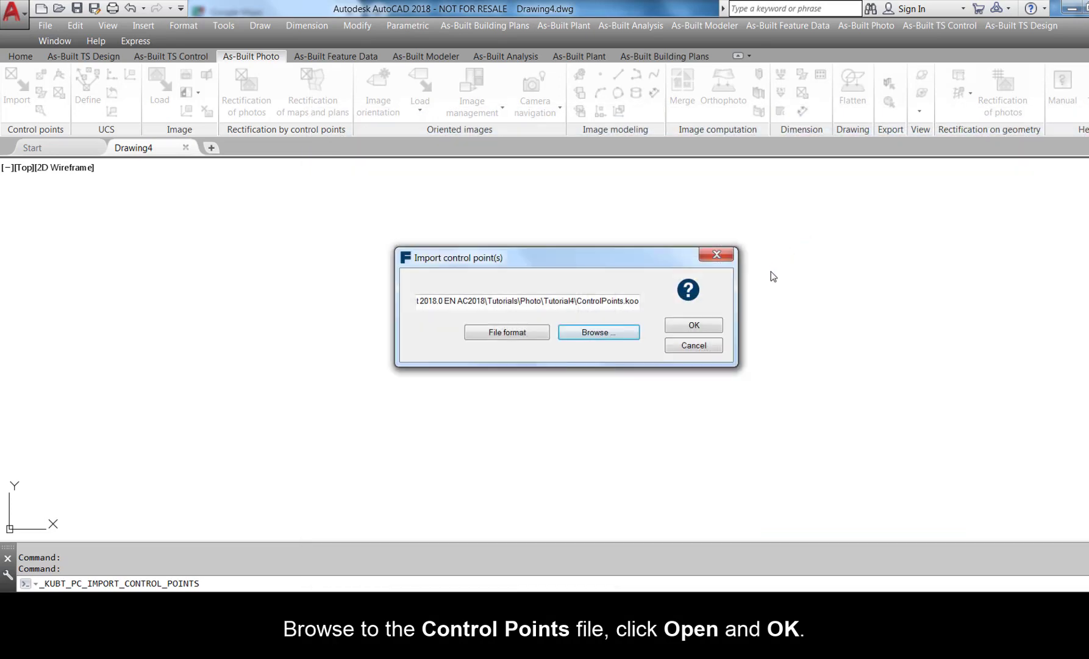
{"action": "left_click", "coordinate": [694, 327]}
{"action": "left_click", "coordinate": [693, 322]}
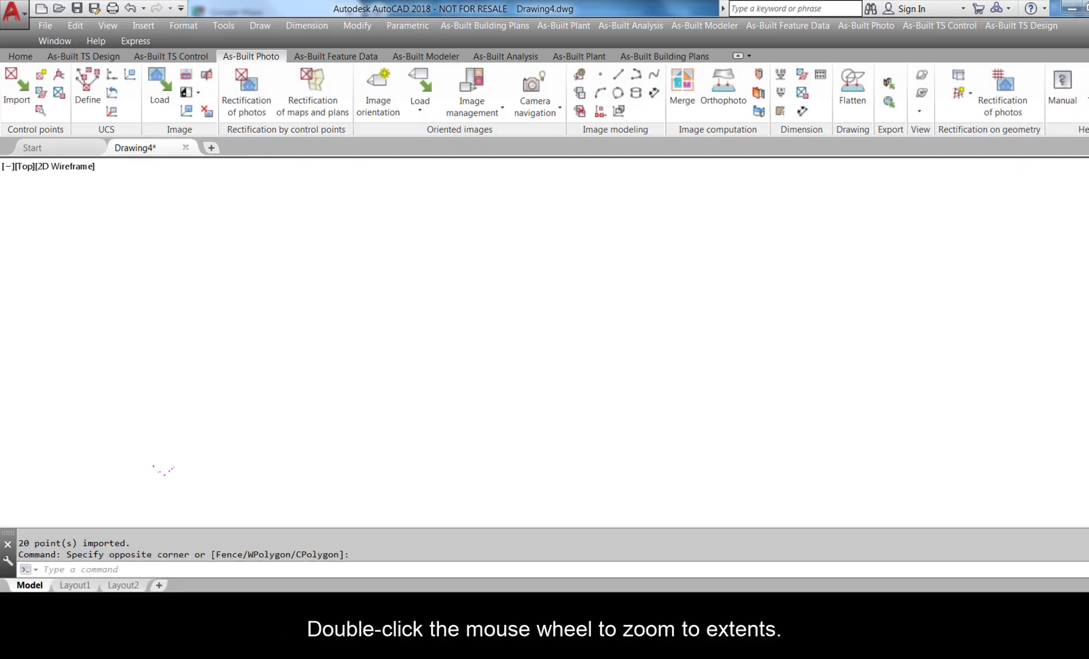
- Orbit the imported control points into an approximate camera position view that shows all the points
{"action": "middle_click", "coordinate": [693, 323]}
{"action": "middle_click", "coordinate": [692, 324]}
{"action": "scroll", "coordinate": [692, 318], "scroll_direction": "down", "scroll_amount": 2}
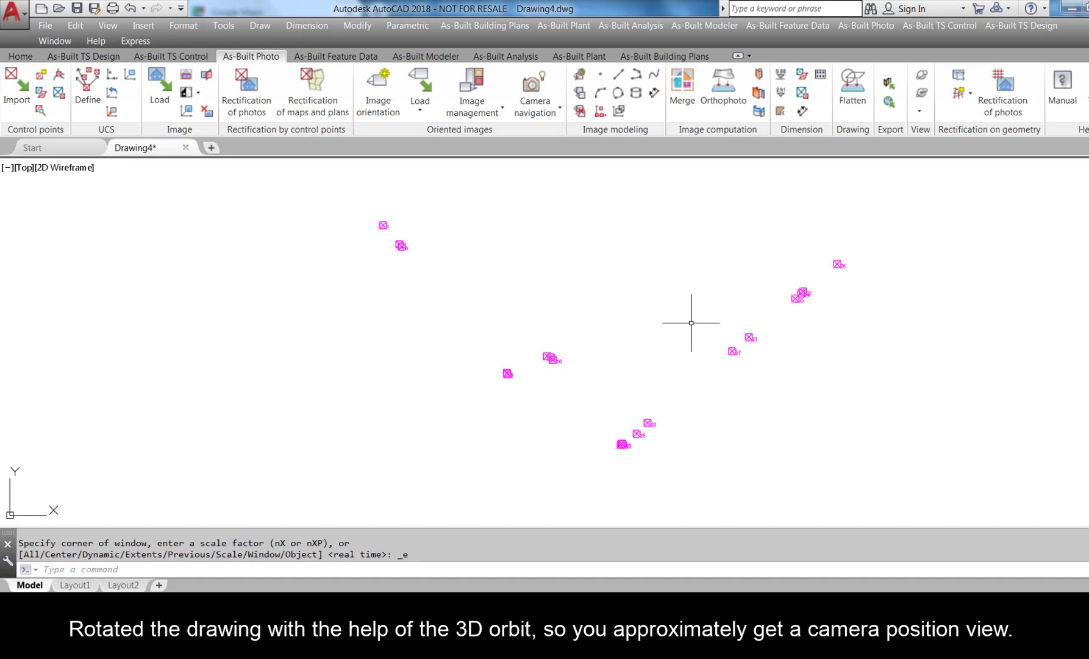
{"action": "middle_click_drag", "start_coordinate": [669, 407], "coordinate": [671, 311], "text": "shift"}
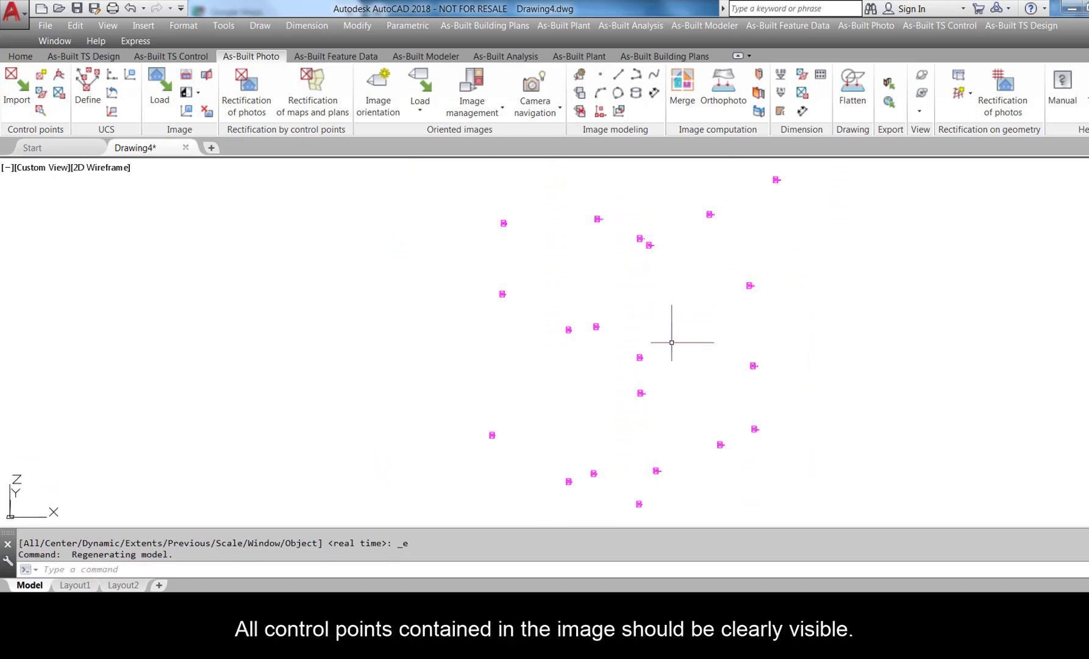
{"action": "scroll", "coordinate": [639, 359], "scroll_direction": "up", "scroll_amount": 4}
{"action": "scroll", "coordinate": [638, 341], "scroll_direction": "up", "scroll_amount": 5}
{"action": "scroll", "coordinate": [638, 339], "scroll_direction": "down", "scroll_amount": 9}
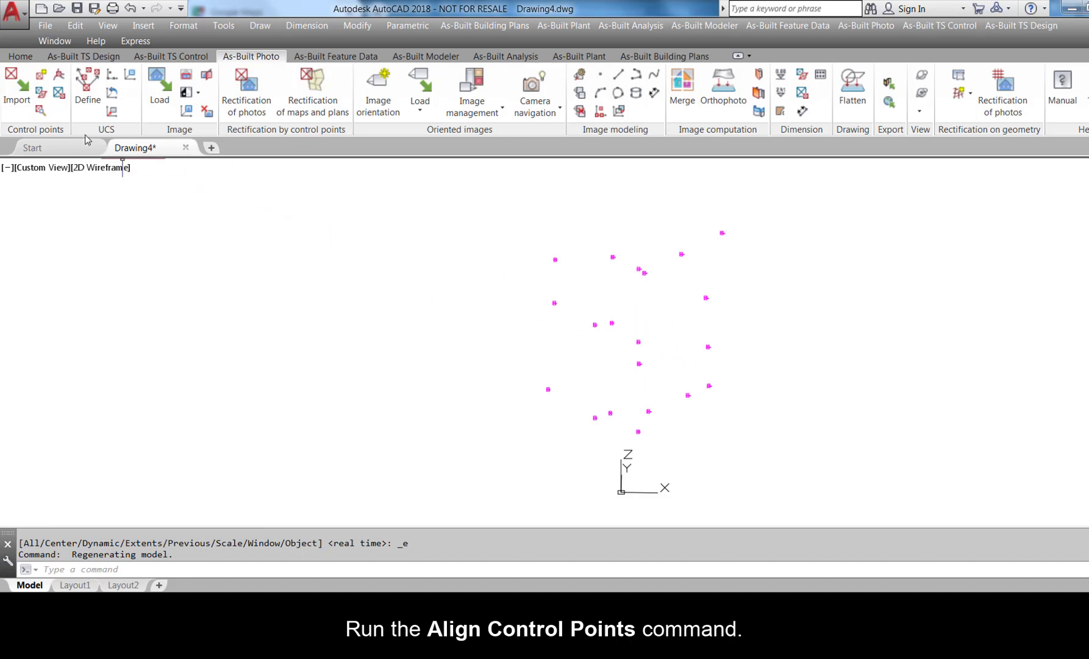
- Align all control points with the current view so that their numbers are readable
{"action": "left_click", "coordinate": [41, 92]}
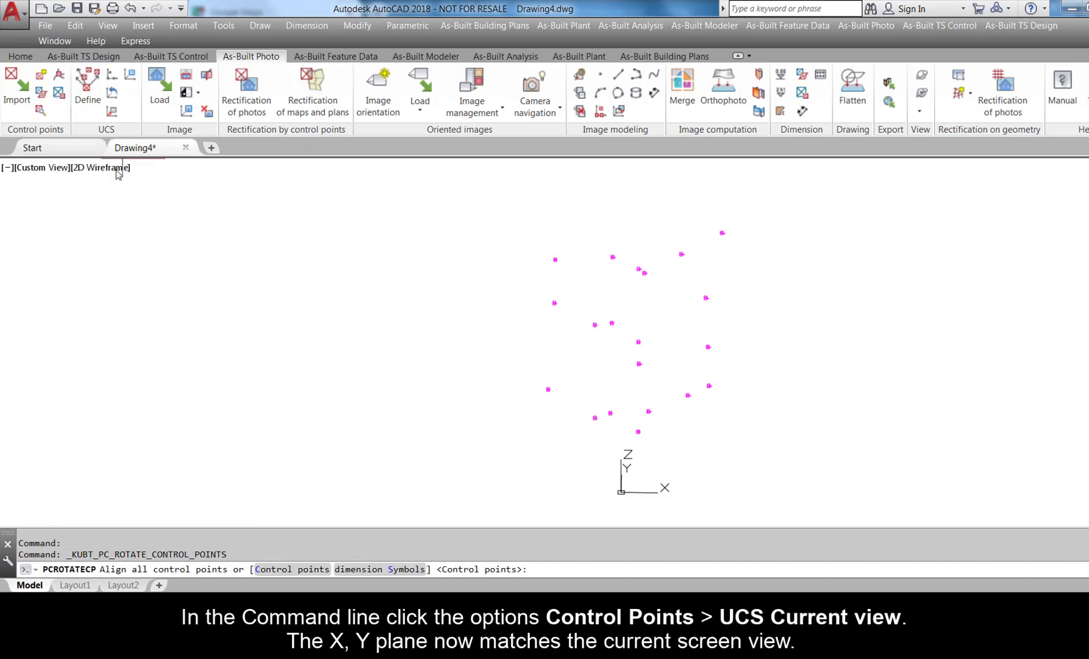
{"action": "left_click", "coordinate": [313, 572]}
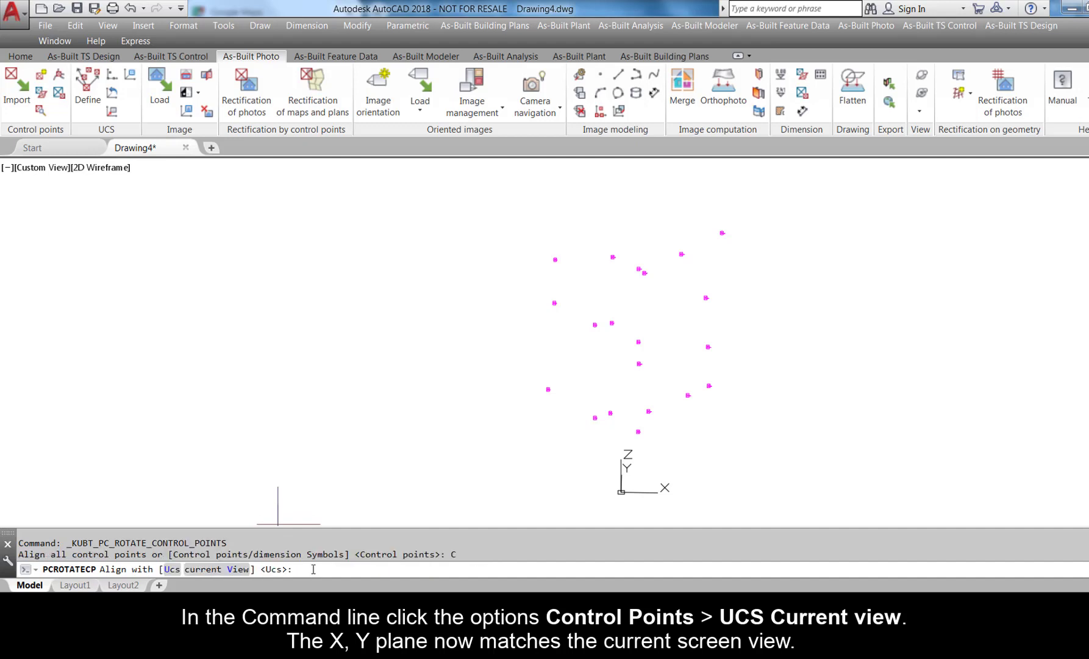
{"action": "left_click", "coordinate": [227, 571]}
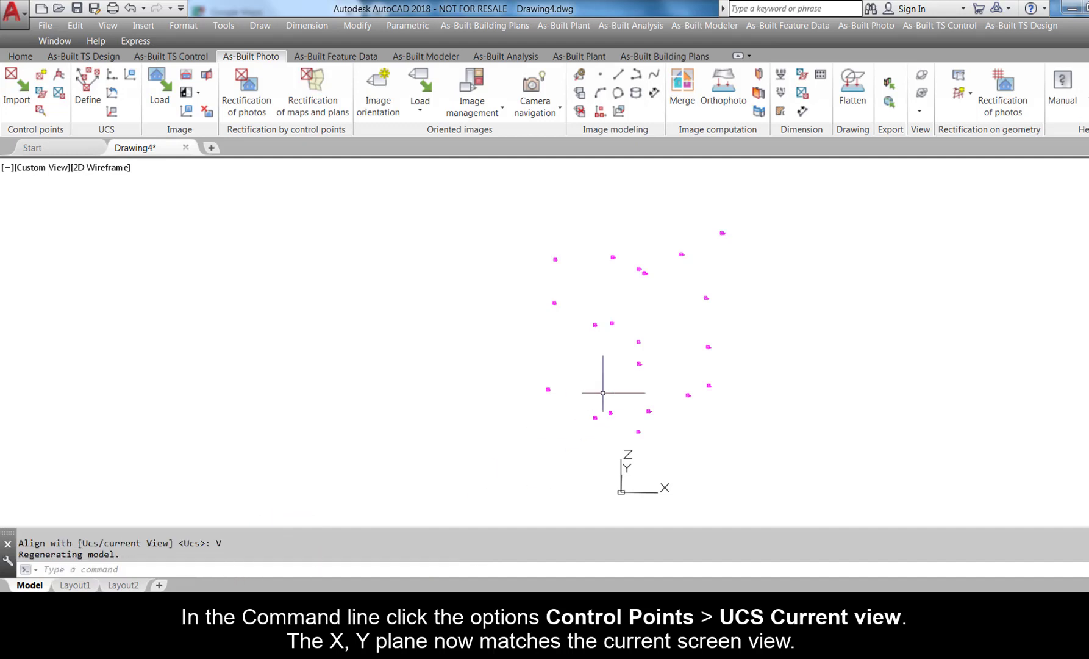
{"action": "scroll", "coordinate": [634, 342], "scroll_direction": "up", "scroll_amount": 5}
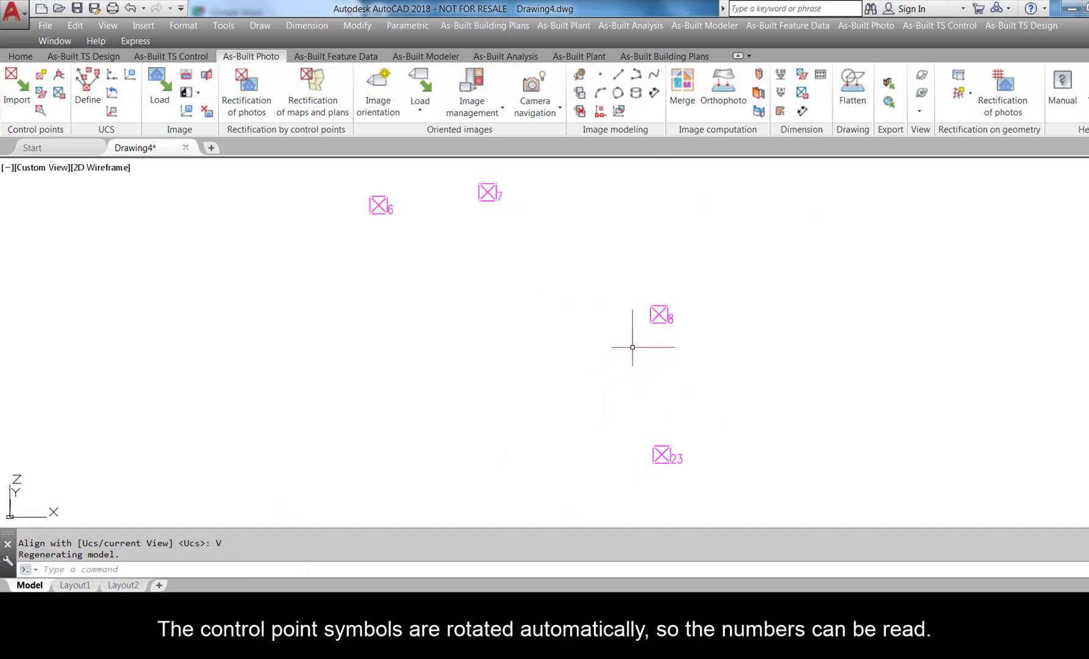
{"action": "scroll", "coordinate": [633, 346], "scroll_direction": "down", "scroll_amount": 5}
{"action": "scroll", "coordinate": [633, 346], "scroll_direction": "down", "scroll_amount": 2}
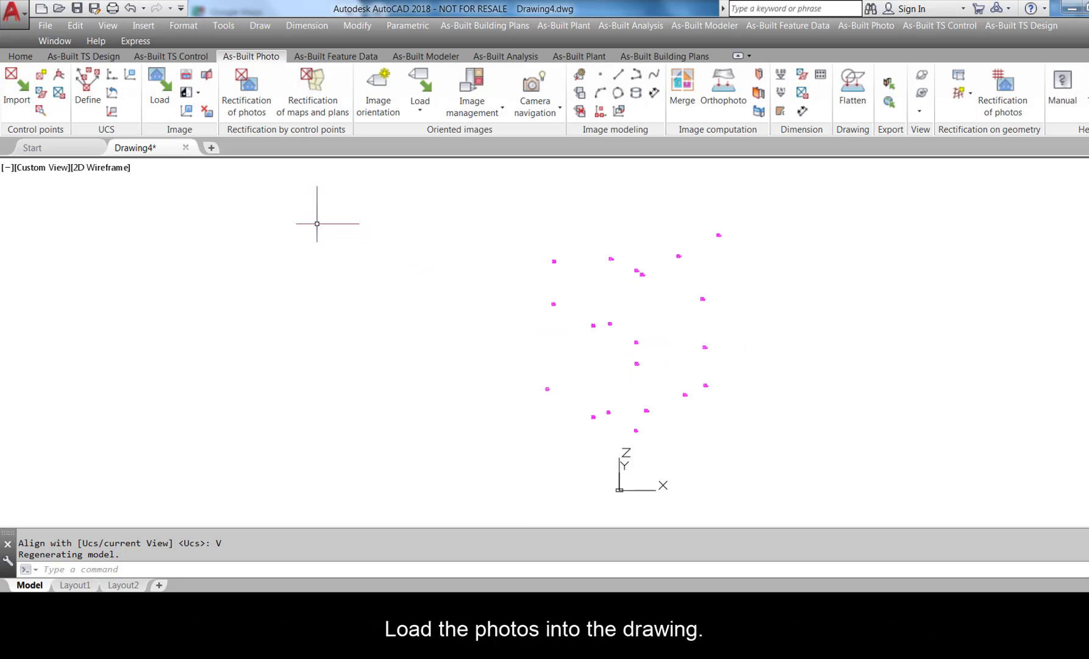
- Load image DSC_0028 rotated 90° to the left and place it to the left of the control points
{"action": "left_click", "coordinate": [159, 89]}
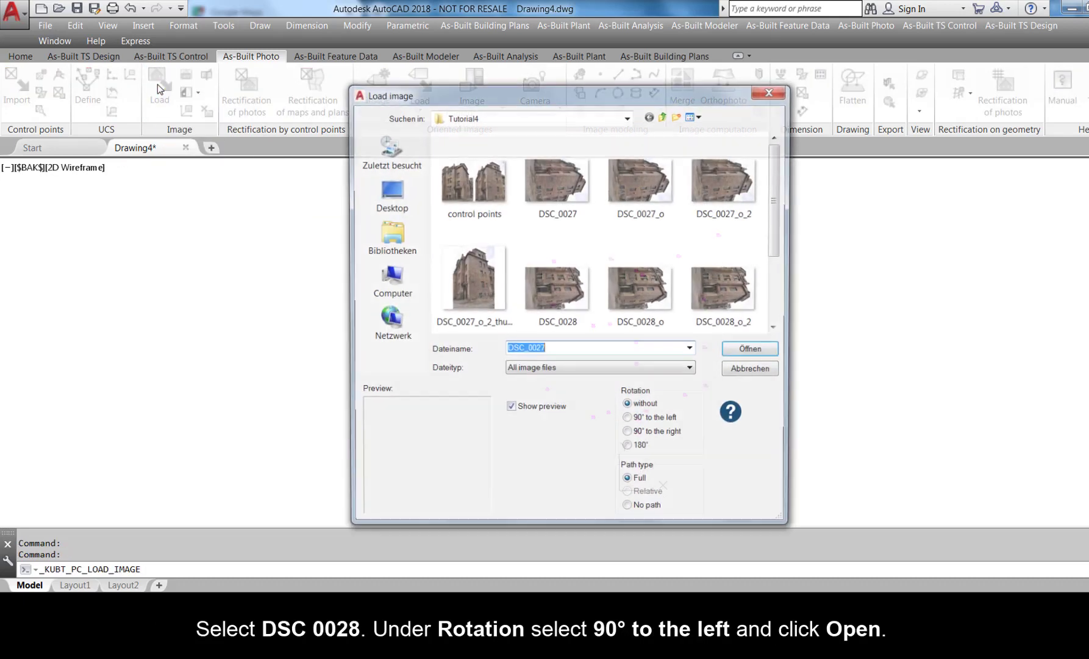
{"action": "left_click", "coordinate": [558, 289]}
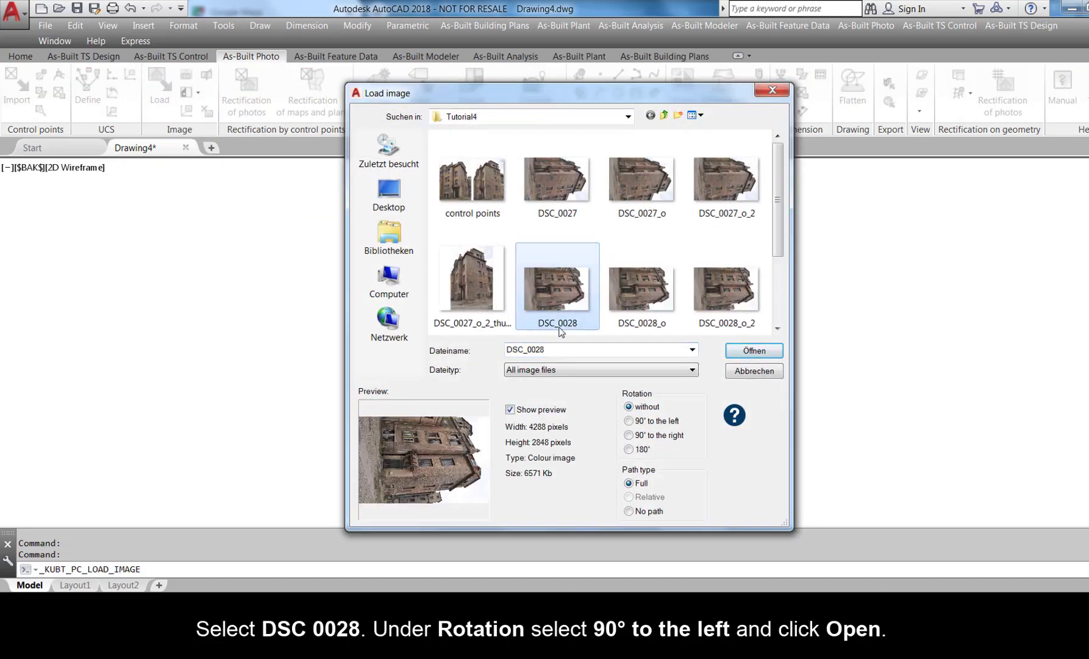
{"action": "left_click", "coordinate": [629, 421]}
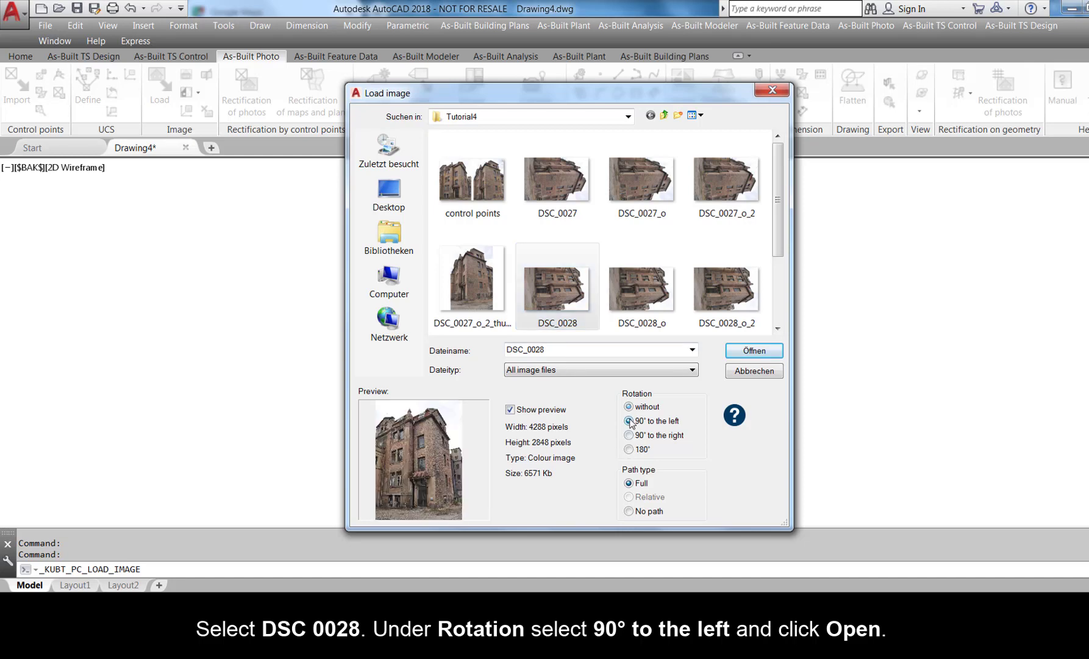
{"action": "left_click", "coordinate": [753, 350]}
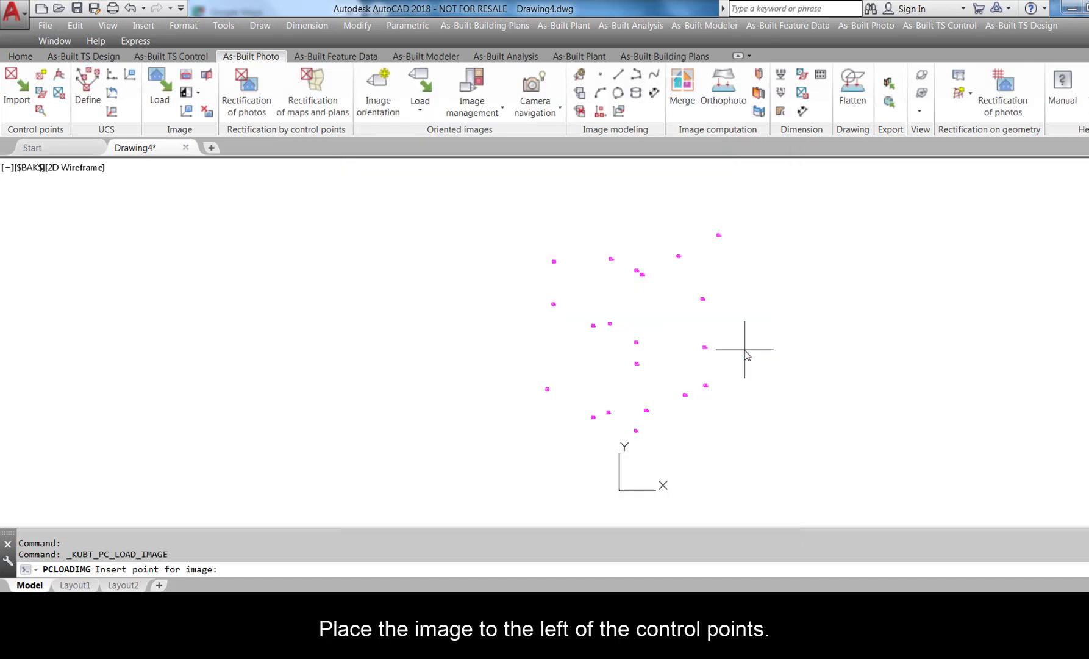
{"action": "left_click", "coordinate": [229, 483]}
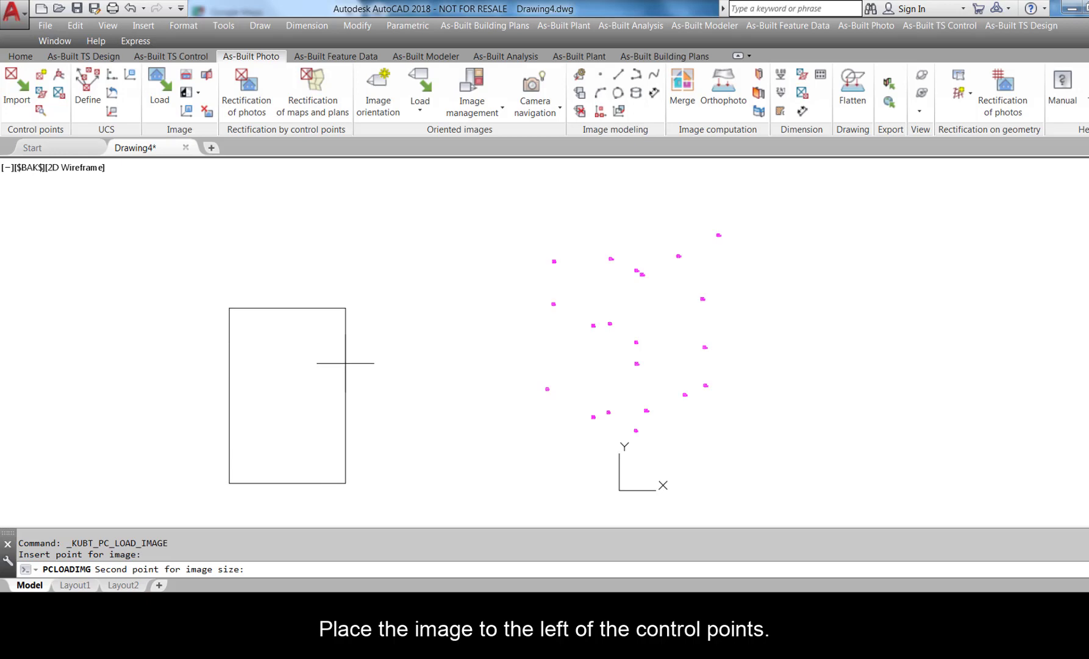
{"action": "left_click", "coordinate": [424, 319]}
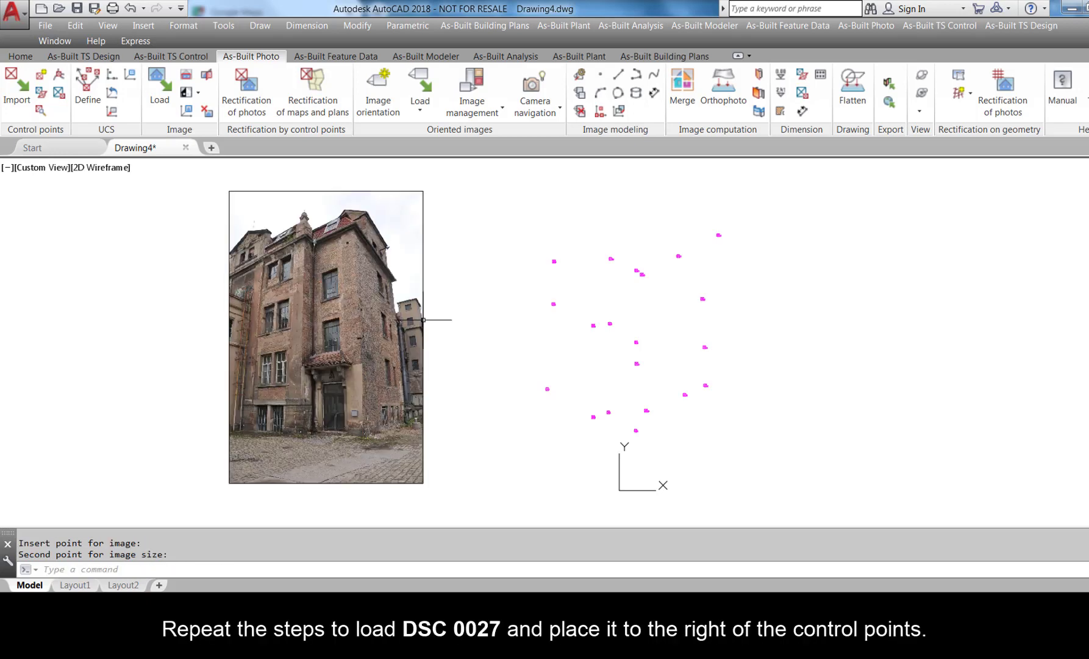
- Load image DSC_0027 rotated 90° to the left and place it to the right of the control points
{"action": "left_click", "coordinate": [158, 88]}
{"action": "left_click", "coordinate": [556, 179]}
{"action": "left_click", "coordinate": [629, 420]}
{"action": "left_click", "coordinate": [754, 351]}
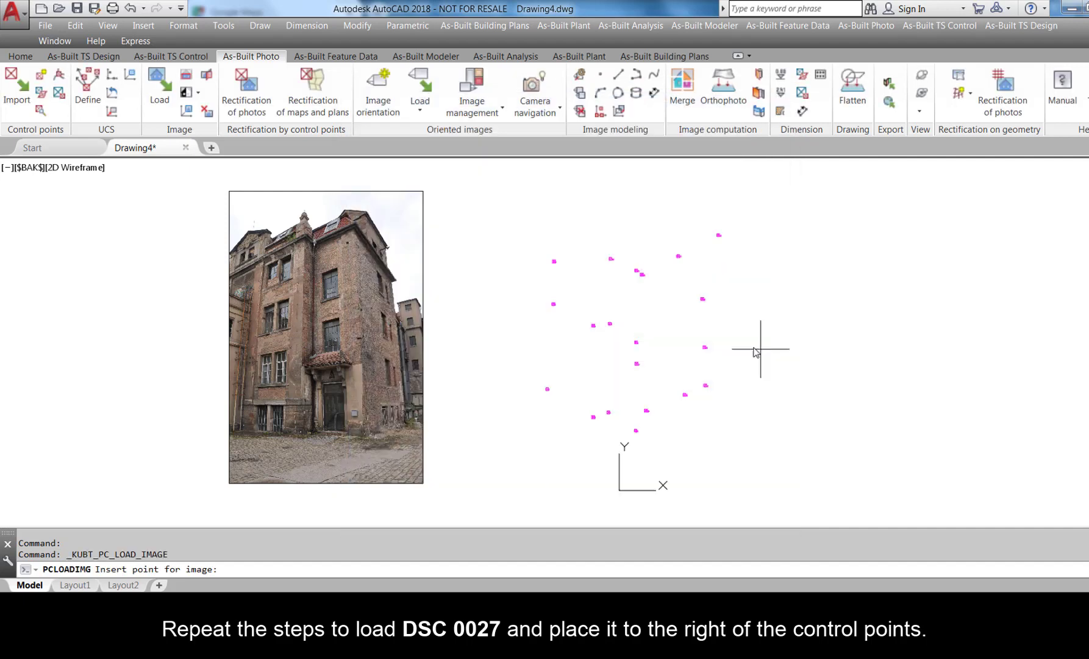
{"action": "left_click", "coordinate": [746, 485]}
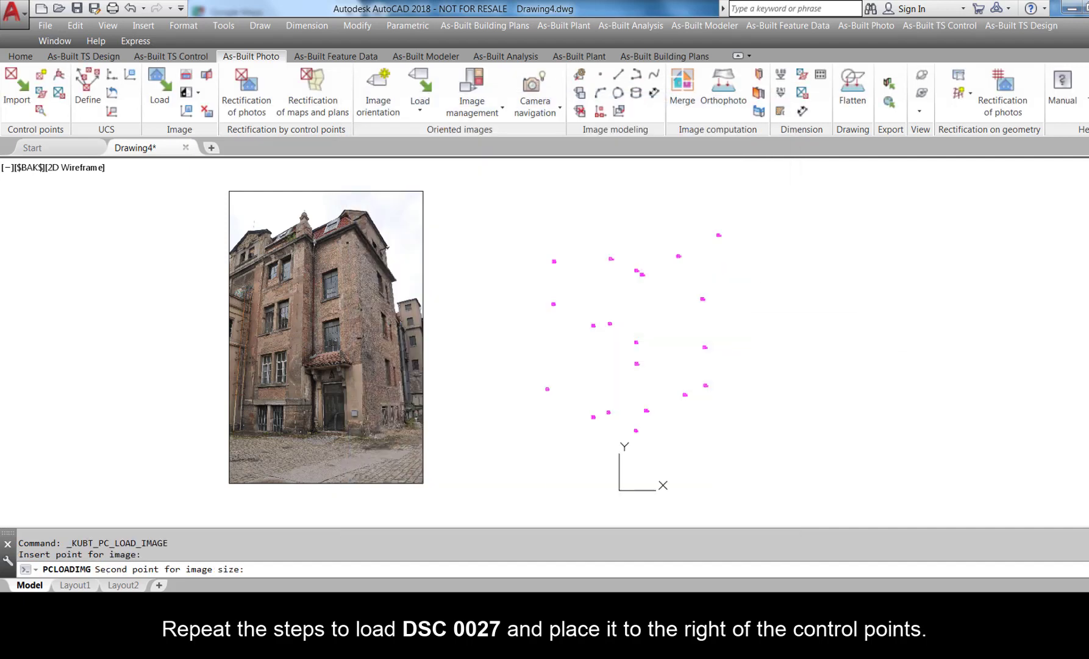
{"action": "left_click", "coordinate": [937, 323]}
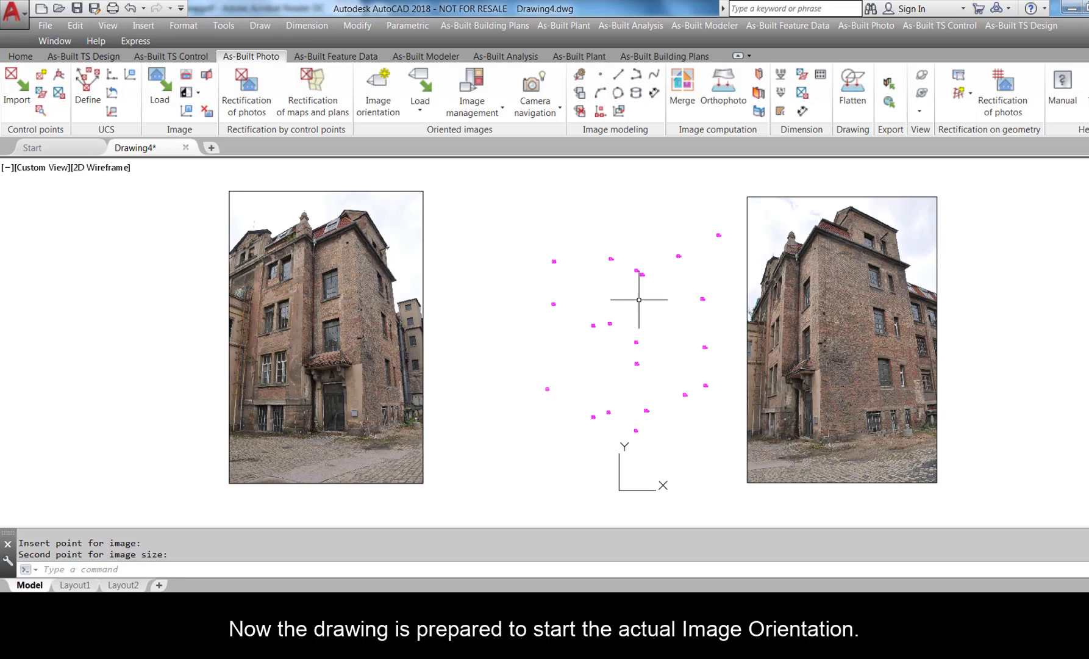
- Start a new image orientation for the DSC_0028 photo
{"action": "left_click", "coordinate": [386, 96]}
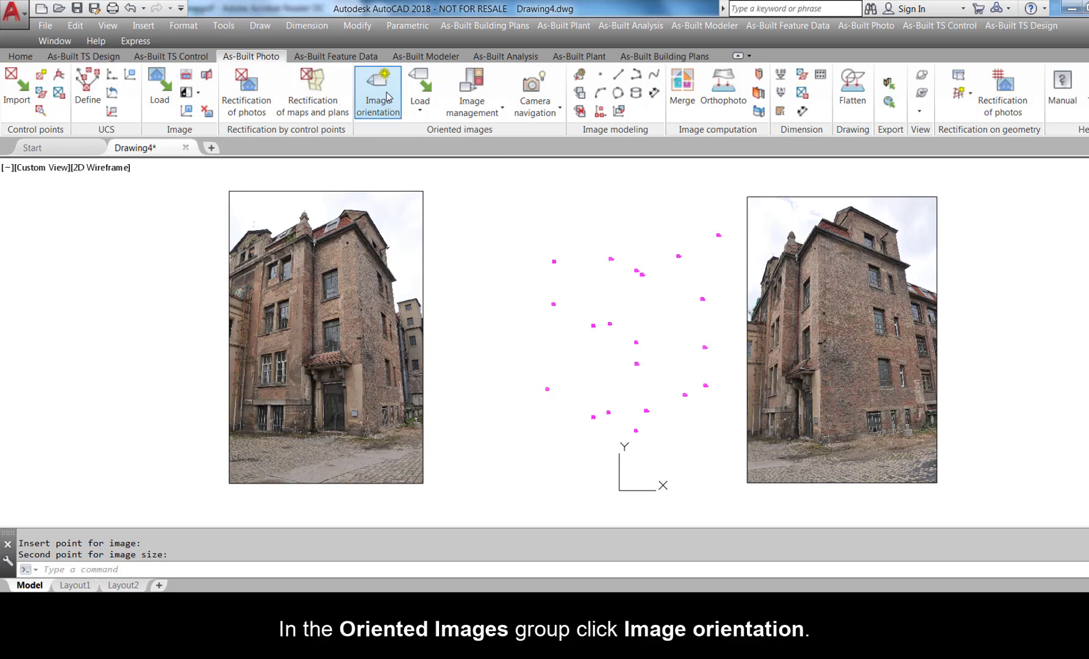
{"action": "left_click", "coordinate": [589, 250]}
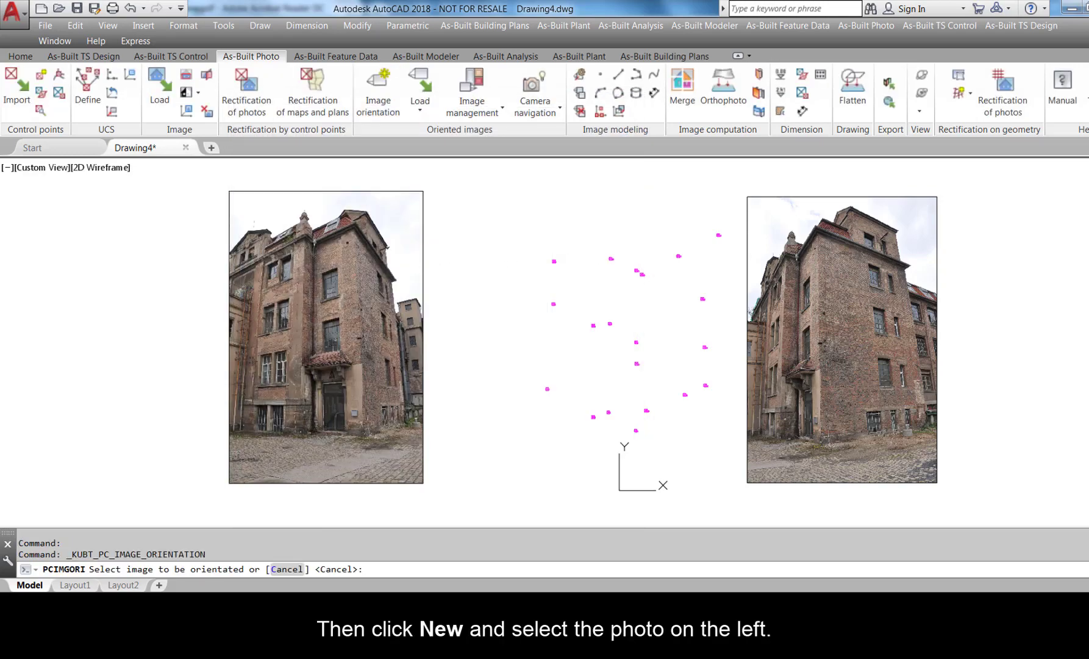
{"action": "left_click", "coordinate": [424, 268]}
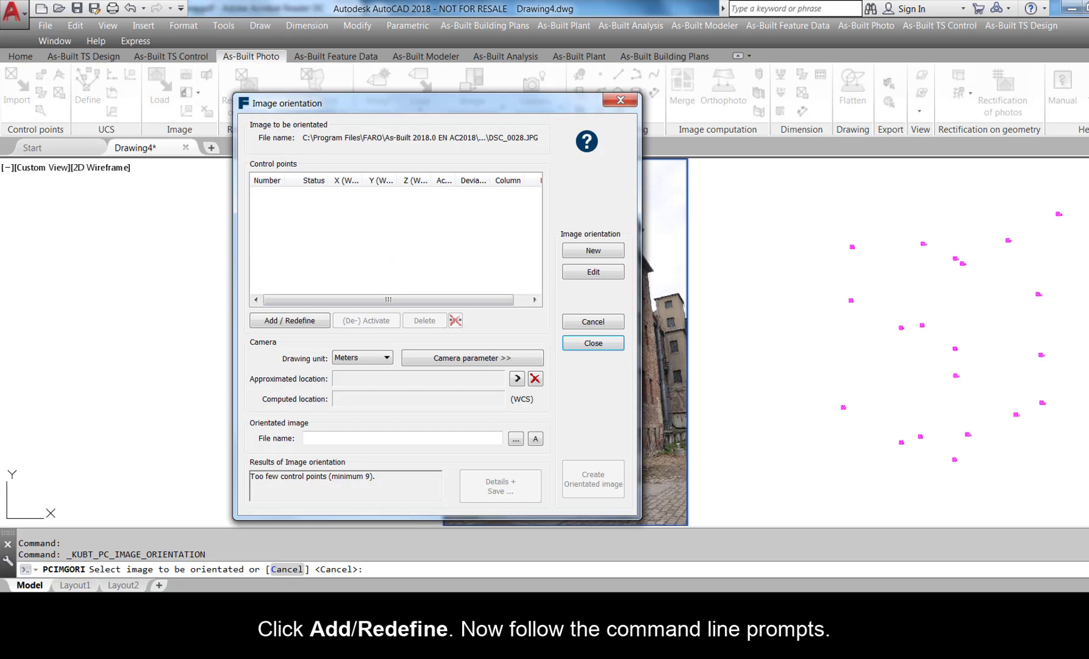
- Add control point 1 and match it to its target mark near the lower-left corner of the facade in the DSC_0028 photo, consulting the overview PDF
{"action": "left_click", "coordinate": [289, 320]}
{"action": "scroll", "coordinate": [289, 316], "scroll_direction": "down", "scroll_amount": 2}
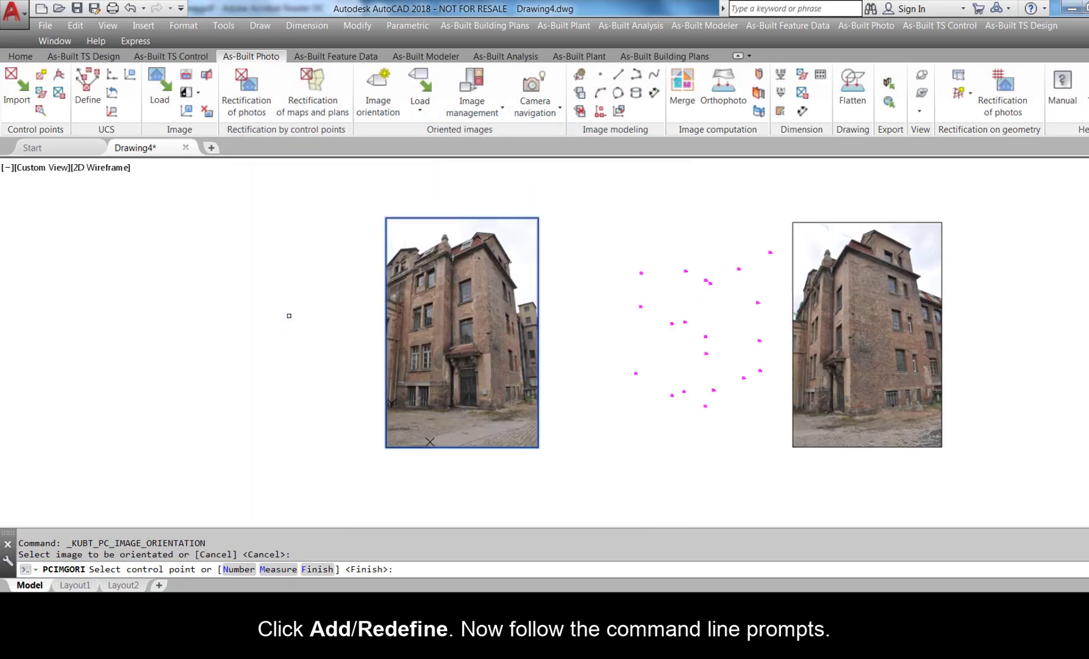
{"action": "scroll", "coordinate": [637, 382], "scroll_direction": "up", "scroll_amount": 6}
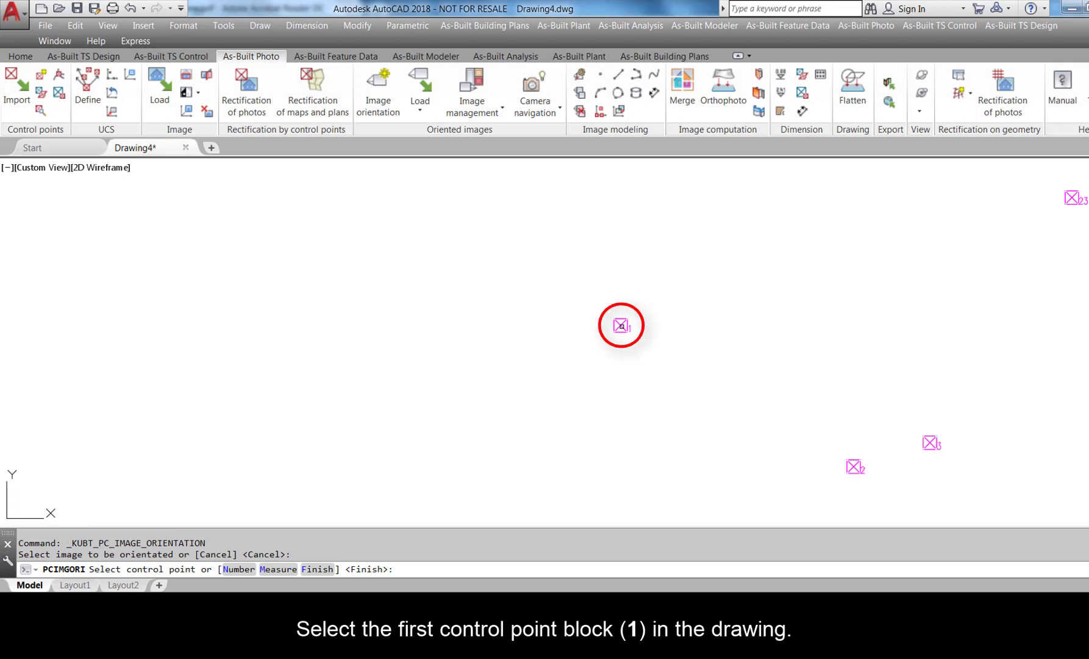
{"action": "left_click", "coordinate": [622, 326]}
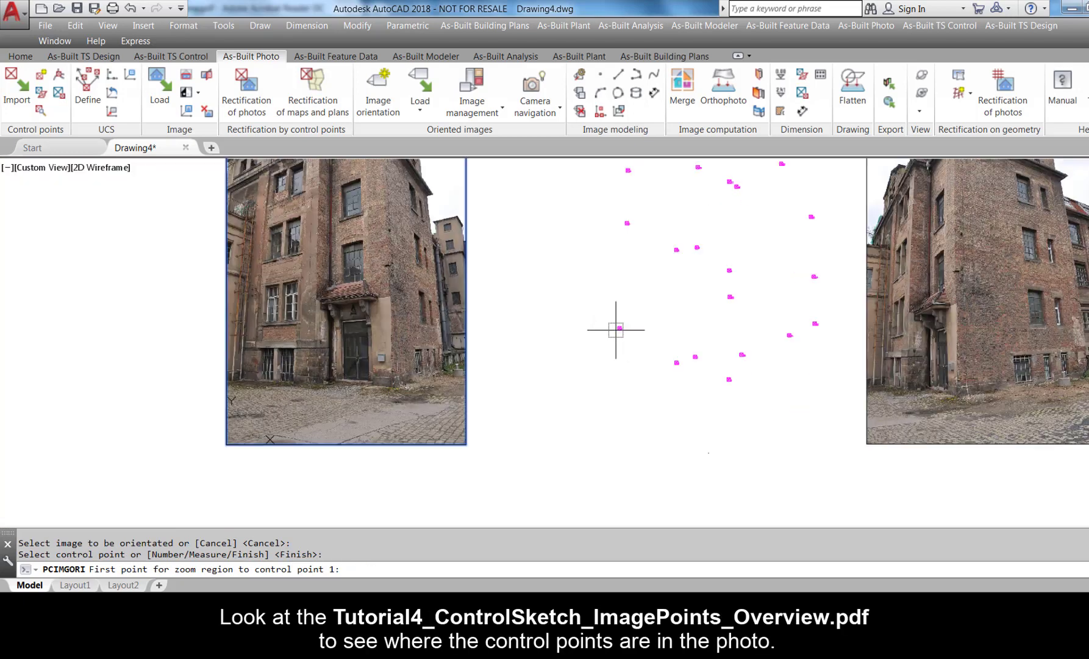
{"action": "key", "text": "alt+Tab"}
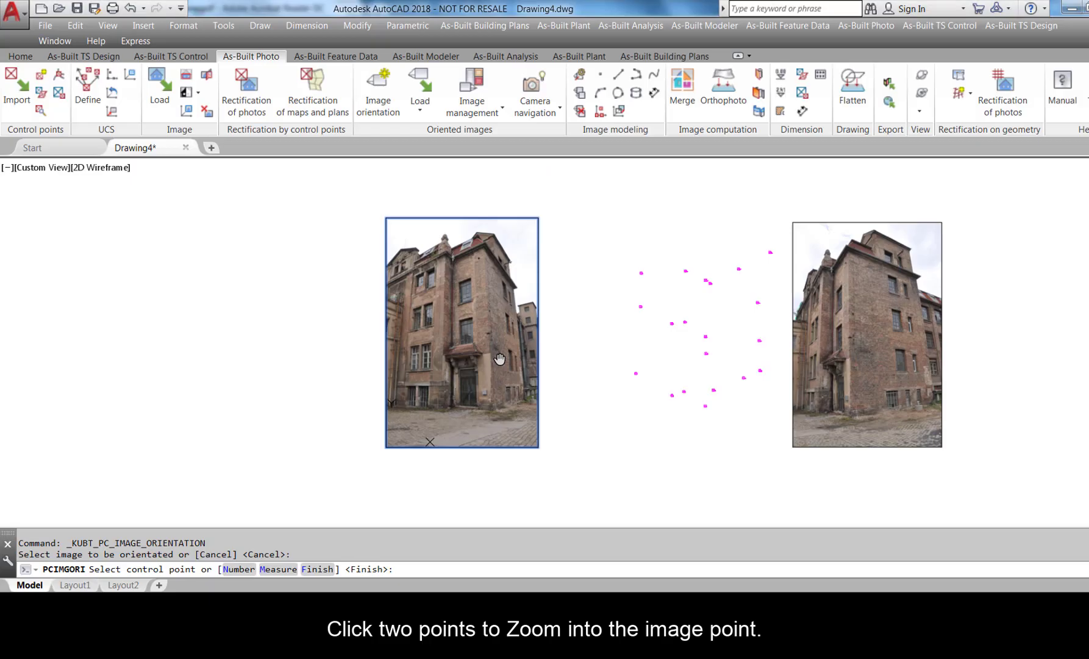
{"action": "left_click", "coordinate": [637, 373]}
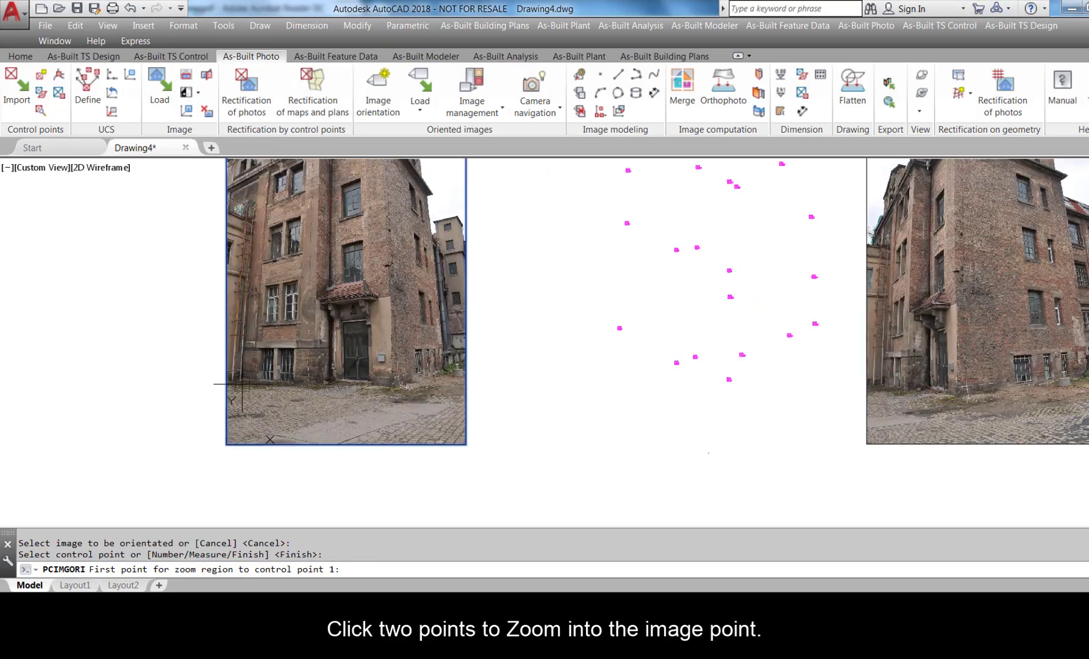
{"action": "left_click", "coordinate": [236, 377]}
{"action": "left_click", "coordinate": [257, 366]}
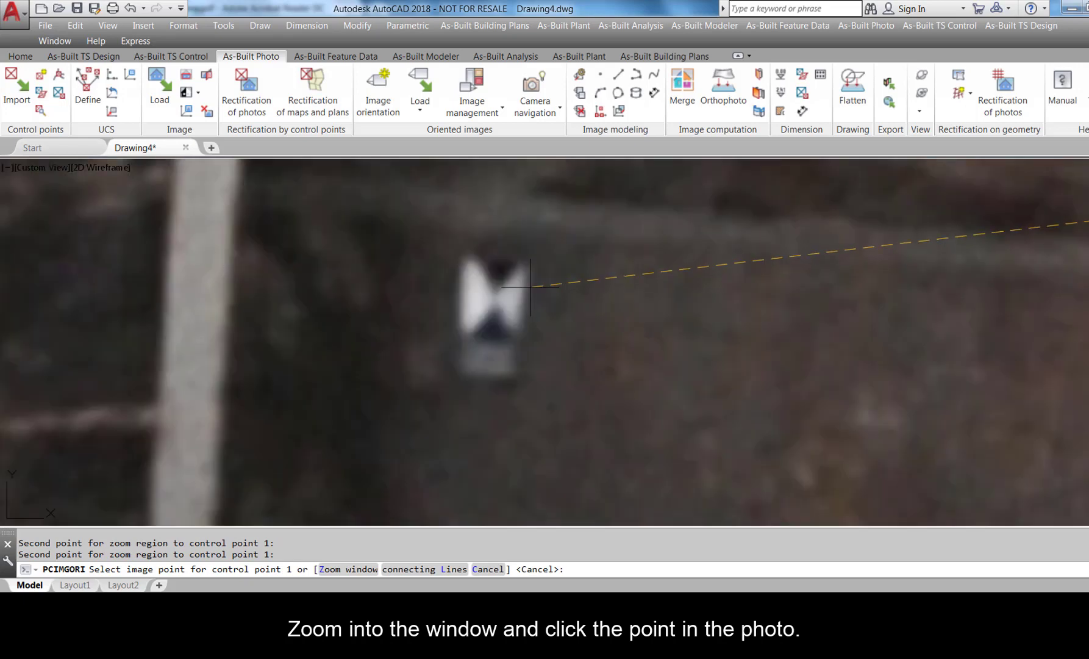
{"action": "left_click", "coordinate": [494, 297]}
- Match control point 2 to its target mark at the base of the facade, left of the entrance door, in the DSC_0028 photo
{"action": "left_click", "coordinate": [854, 466]}
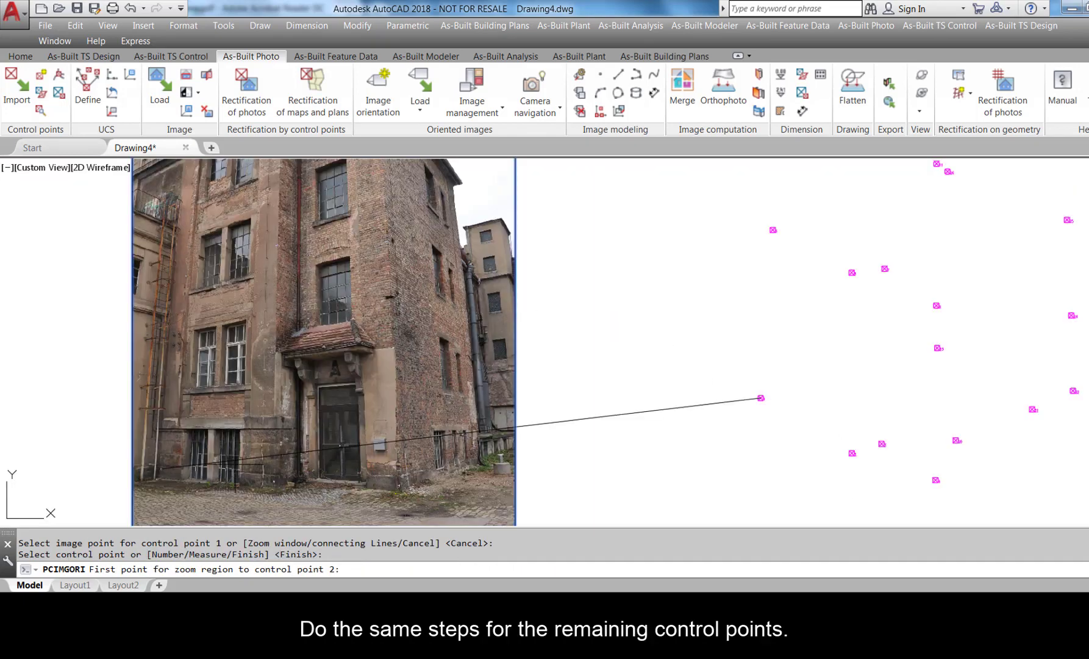
{"action": "left_click", "coordinate": [257, 452]}
{"action": "left_click", "coordinate": [285, 474]}
{"action": "scroll", "coordinate": [647, 293], "scroll_direction": "up", "scroll_amount": 3}
{"action": "left_click", "coordinate": [661, 301]}
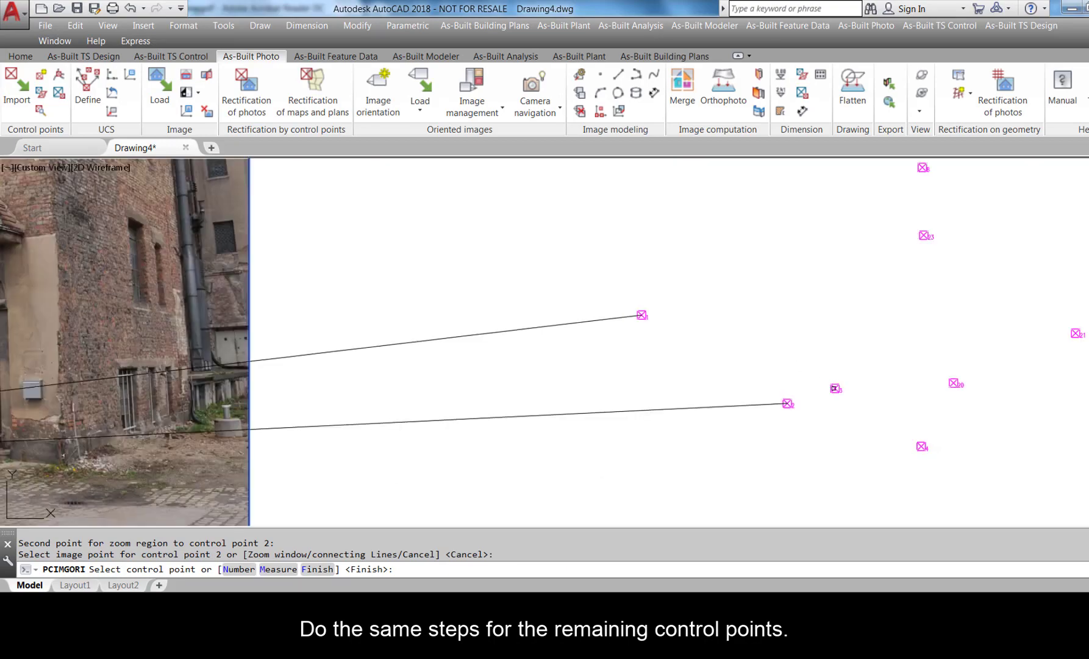
- Match control point 3 to its target mark at the facade base, directly left of the entrance door in the DSC_0028 photo
{"action": "left_click", "coordinate": [905, 384]}
{"action": "left_click", "coordinate": [156, 399]}
{"action": "left_click", "coordinate": [186, 427]}
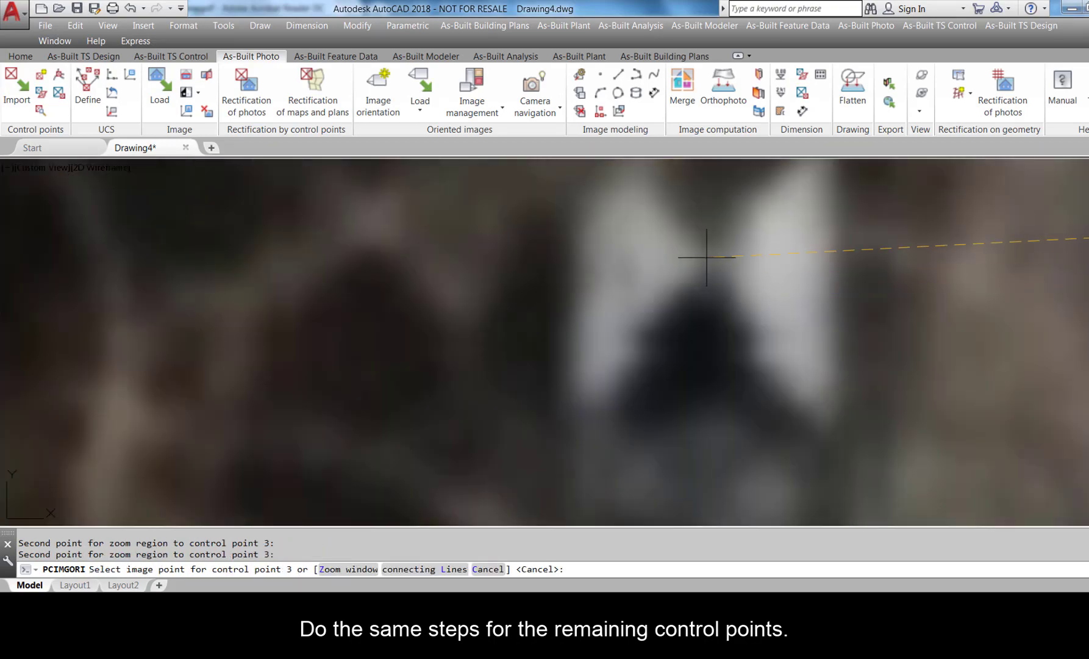
{"action": "left_click", "coordinate": [705, 250]}
- Match control point 4 to its target mark at the base of the building corner, right of the entrance door
{"action": "left_click", "coordinate": [834, 390]}
{"action": "left_click", "coordinate": [607, 415]}
{"action": "left_click", "coordinate": [644, 438]}
{"action": "scroll", "coordinate": [805, 434], "scroll_direction": "up", "scroll_amount": 3}
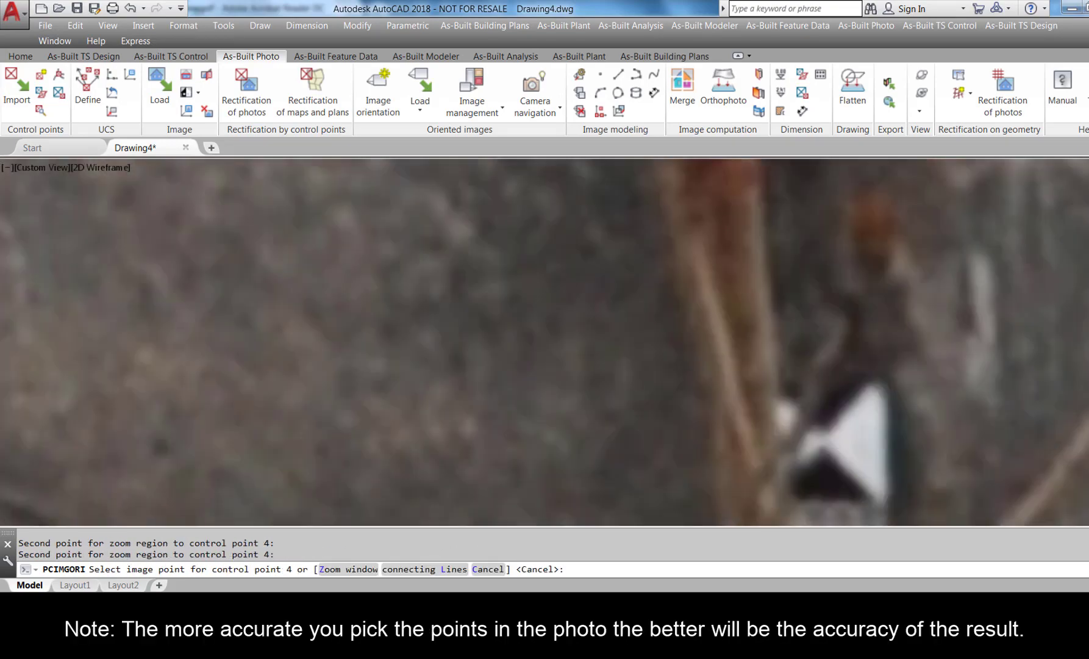
{"action": "left_click", "coordinate": [803, 435]}
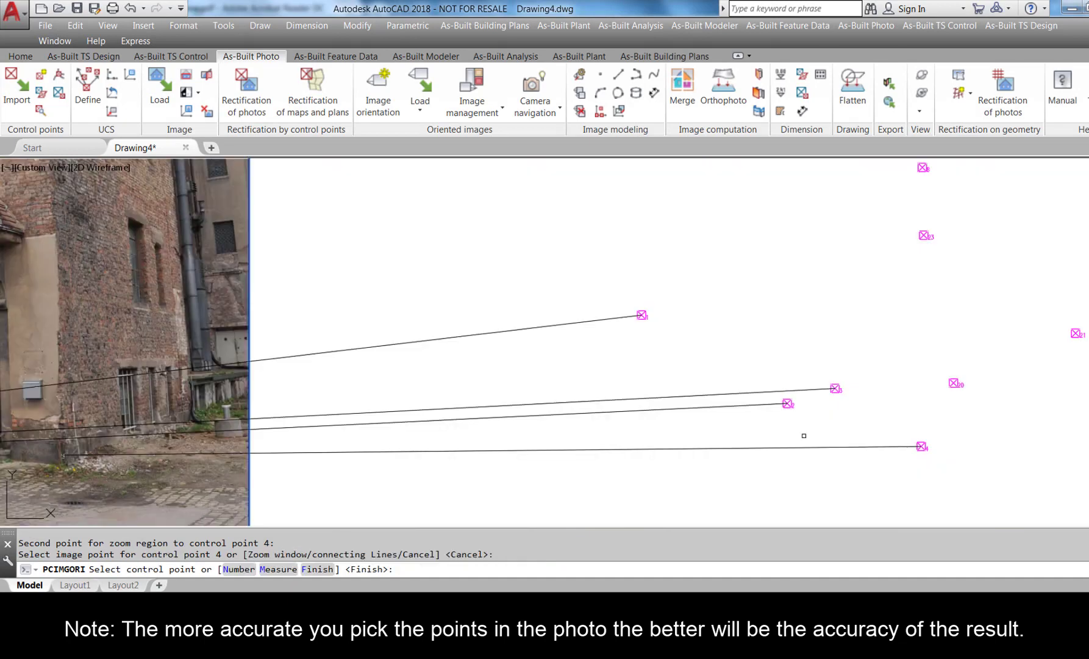
- Match control point 5 to its target mark on the left part of the facade, at mid-height beside the ladder
{"action": "scroll", "coordinate": [804, 436], "scroll_direction": "down", "scroll_amount": 2}
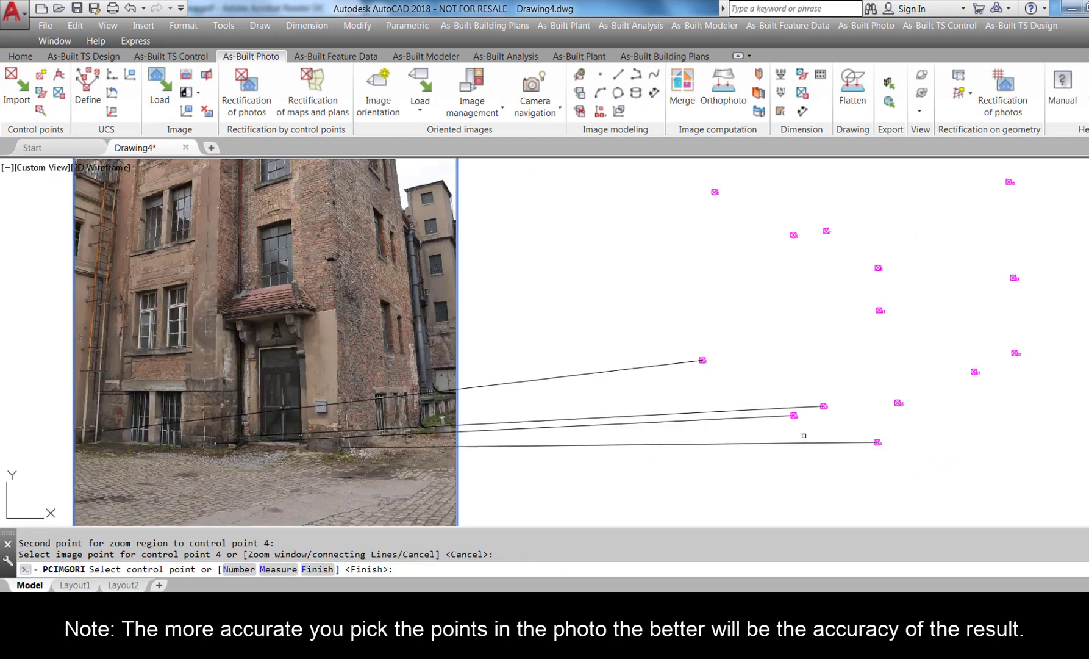
{"action": "scroll", "coordinate": [804, 435], "scroll_direction": "down", "scroll_amount": 2}
{"action": "scroll", "coordinate": [767, 340], "scroll_direction": "up", "scroll_amount": 2}
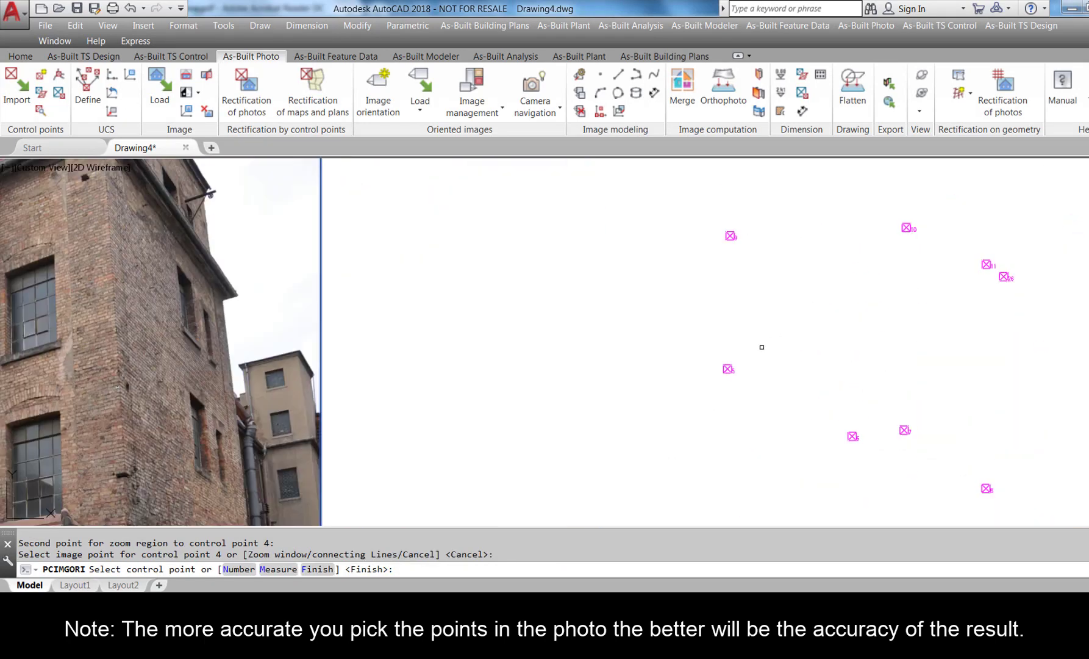
{"action": "left_click", "coordinate": [729, 368]}
{"action": "scroll", "coordinate": [749, 365], "scroll_direction": "down", "scroll_amount": 2}
{"action": "left_click", "coordinate": [368, 404]}
{"action": "left_click", "coordinate": [386, 382]}
{"action": "scroll", "coordinate": [557, 381], "scroll_direction": "up", "scroll_amount": 3}
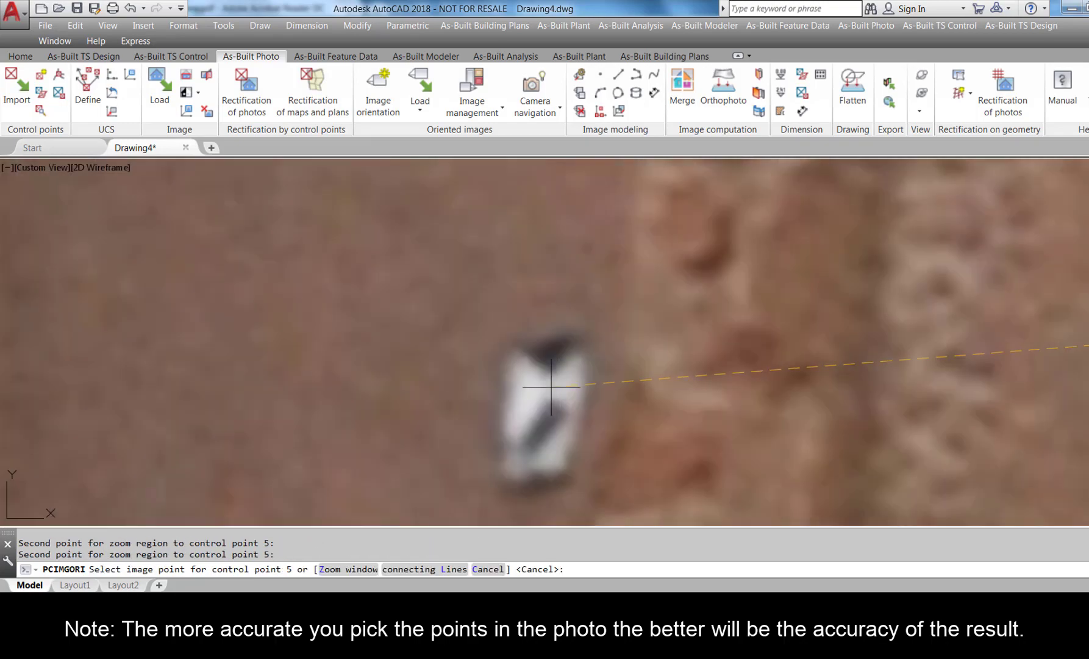
{"action": "left_click", "coordinate": [553, 384]}
- Match control points 6, 7 and 8 to their target marks at the middle level of the facade in the DSC_0028 photo
{"action": "left_click", "coordinate": [853, 436]}
{"action": "left_click", "coordinate": [254, 448]}
{"action": "left_click", "coordinate": [283, 403]}
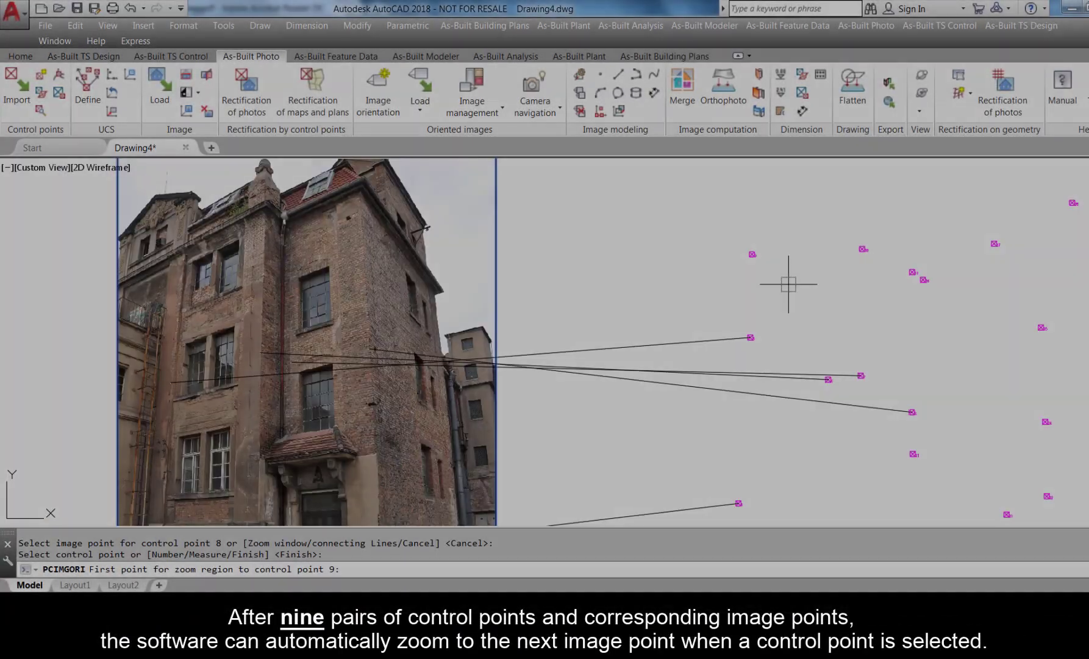
- Match control point 9 to its target mark high on the left part of the facade, using a zoom region around it
{"action": "left_click", "coordinate": [135, 290]}
{"action": "left_click", "coordinate": [183, 333]}
{"action": "scroll", "coordinate": [671, 323], "scroll_direction": "up", "scroll_amount": 3}
{"action": "left_click", "coordinate": [720, 354]}
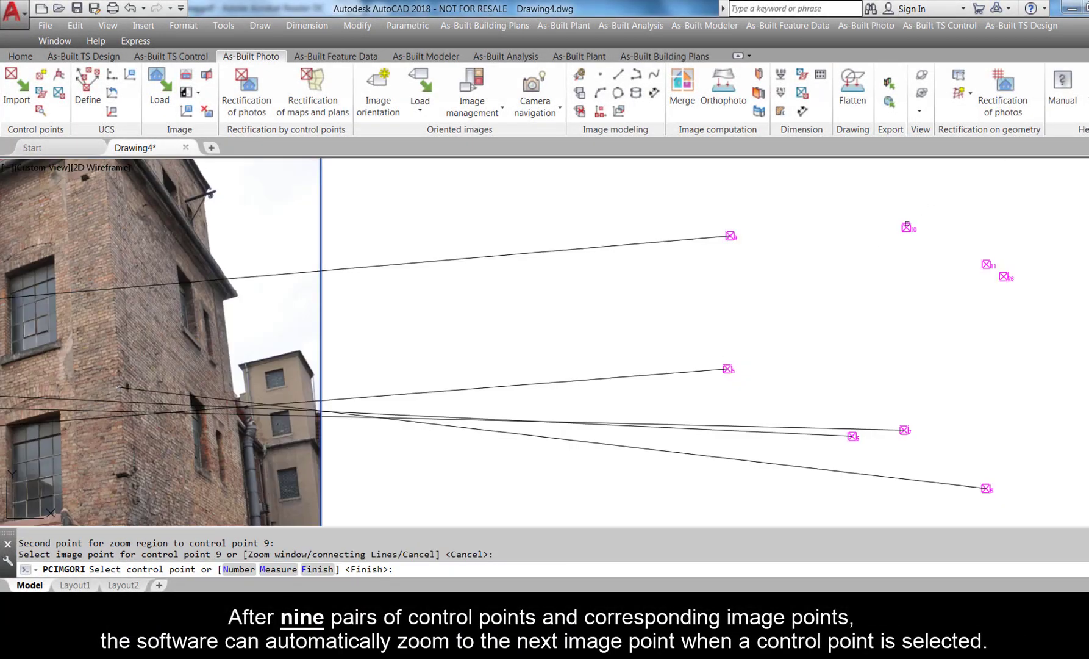
- Match control points 10, 11, 22, 25 and 28 to their target marks in the photo and finish the control point assignment
{"action": "left_click", "coordinate": [907, 227]}
{"action": "left_click", "coordinate": [549, 352]}
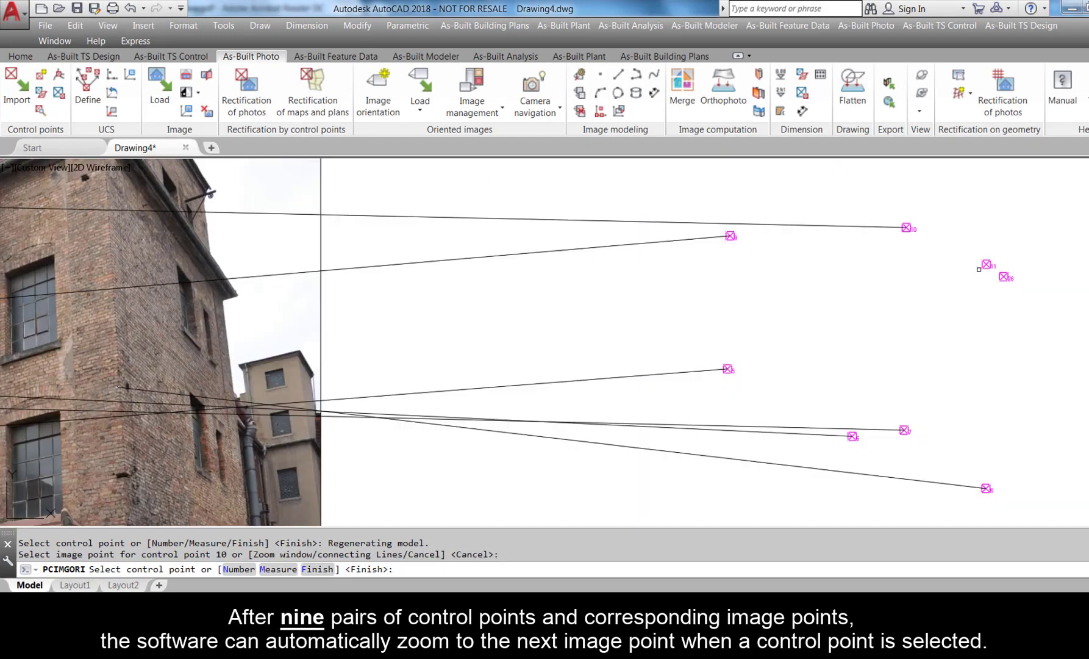
{"action": "left_click", "coordinate": [985, 264]}
{"action": "left_click", "coordinate": [569, 320]}
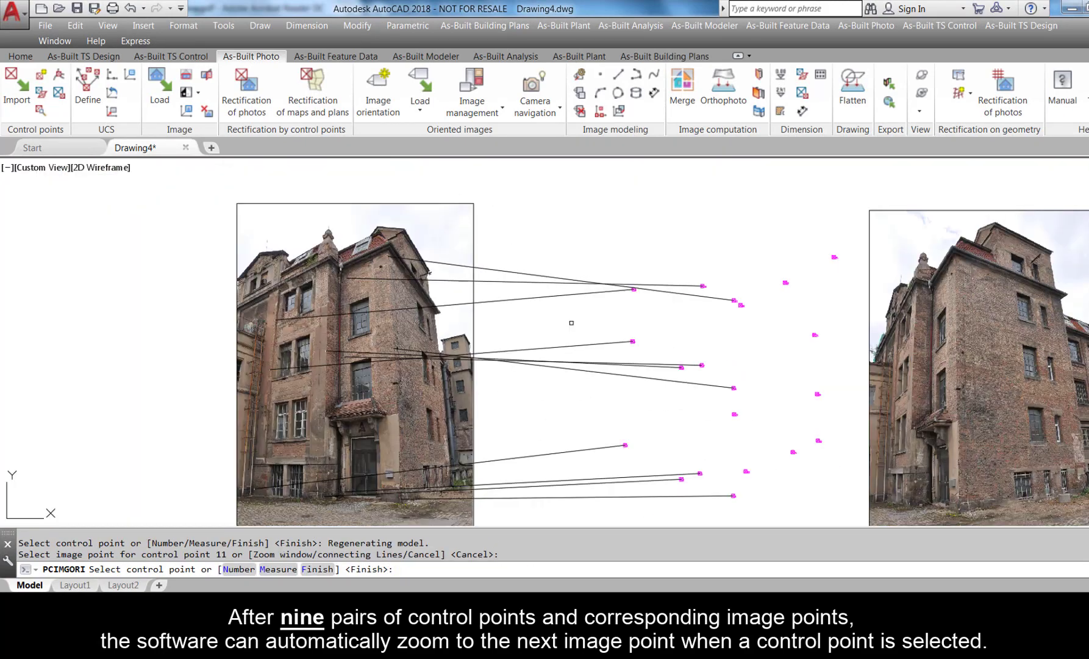
{"action": "left_click", "coordinate": [817, 394]}
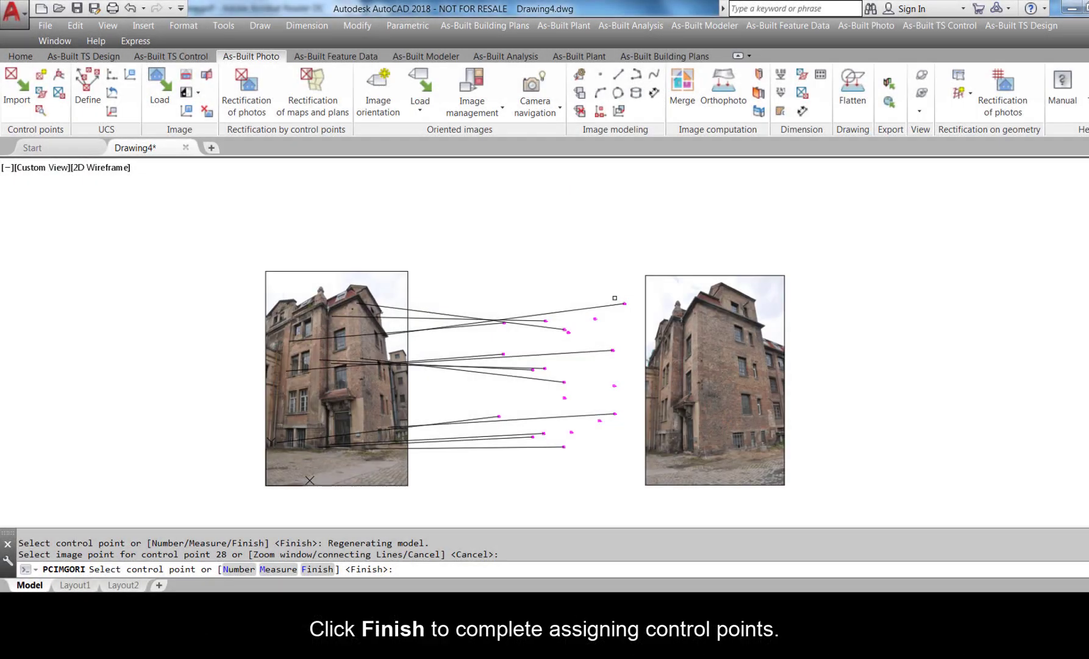
{"action": "left_click", "coordinate": [317, 569]}
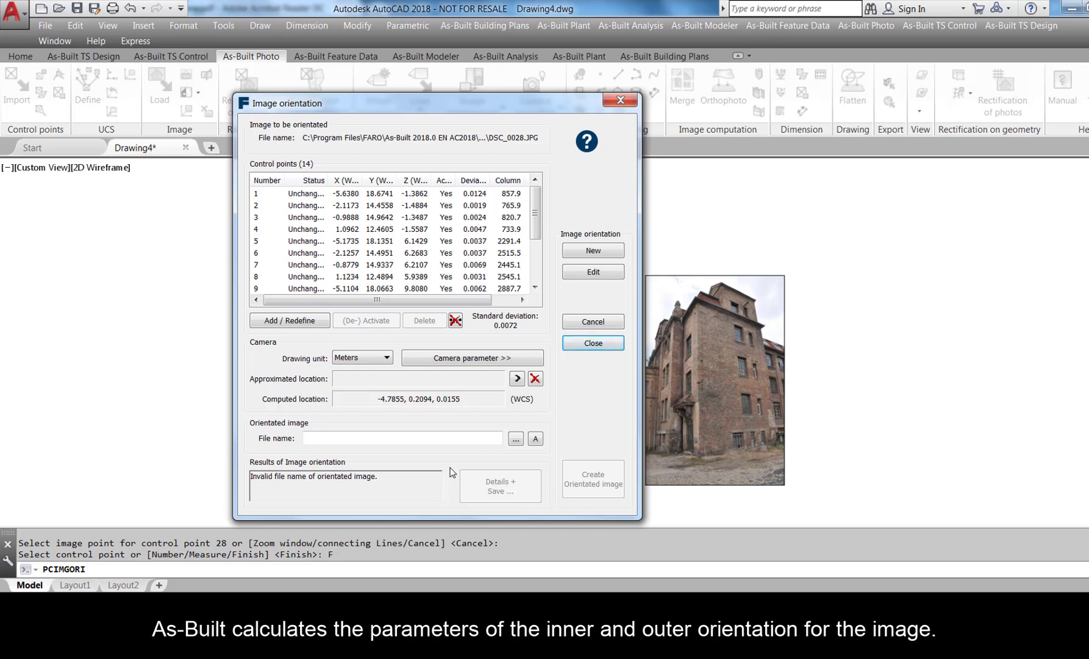
- Widen the Deviation column and deactivate control point 28, the one with the highest deviation
{"action": "left_click_drag", "start_coordinate": [455, 180], "coordinate": [487, 180]}
{"action": "scroll", "coordinate": [477, 226], "scroll_direction": "down", "scroll_amount": 2}
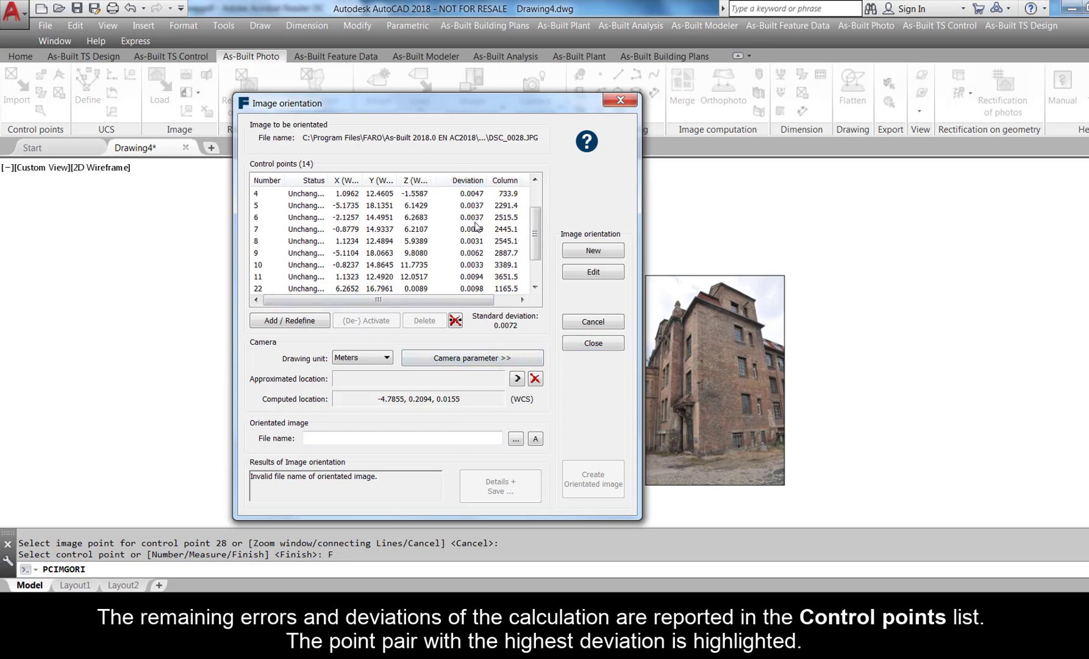
{"action": "left_click", "coordinate": [477, 277]}
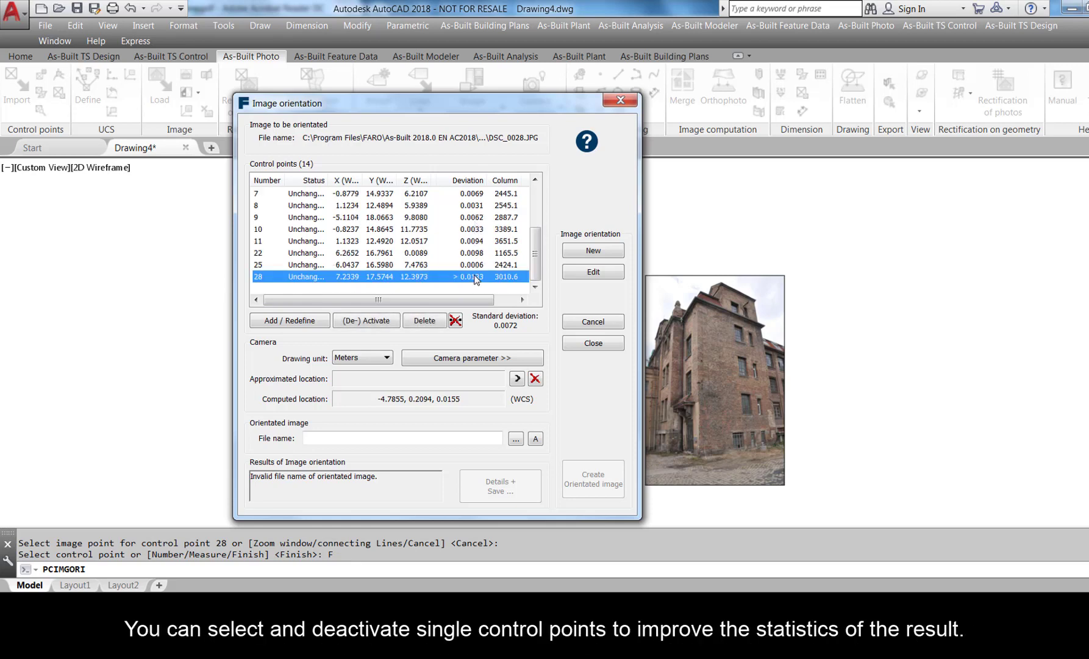
{"action": "left_click", "coordinate": [360, 323]}
{"action": "scroll", "coordinate": [488, 238], "scroll_direction": "up", "scroll_amount": 2}
{"action": "left_click", "coordinate": [482, 194]}
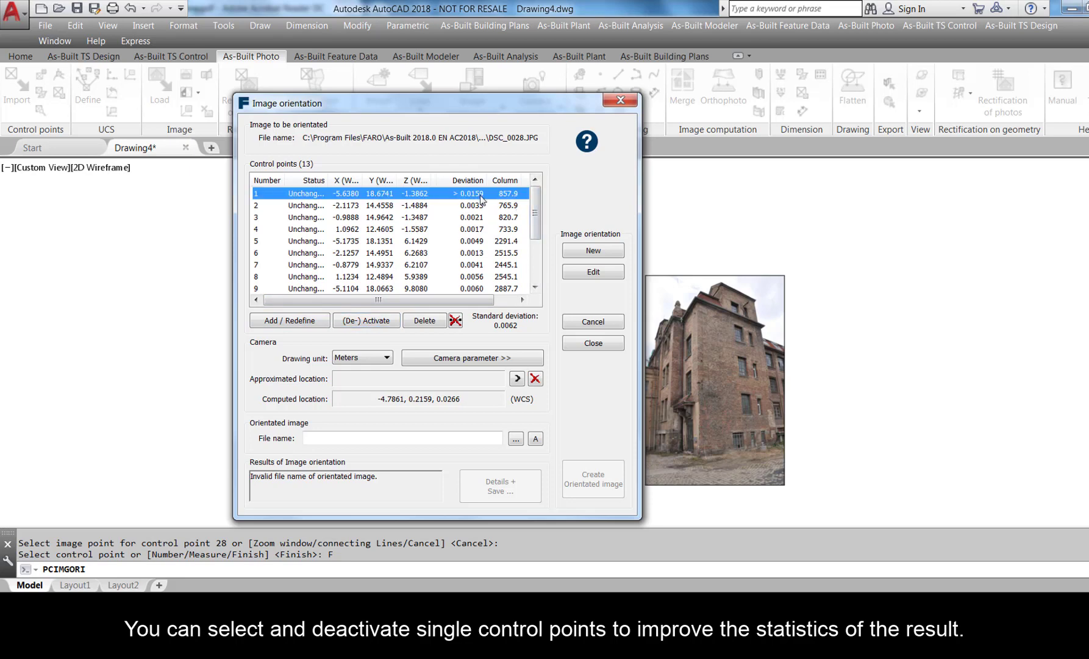
- Reactivate control point 28 for the image orientation
{"action": "scroll", "coordinate": [530, 207], "scroll_direction": "down", "scroll_amount": 2}
{"action": "left_click", "coordinate": [475, 277]}
{"action": "left_click", "coordinate": [394, 320]}
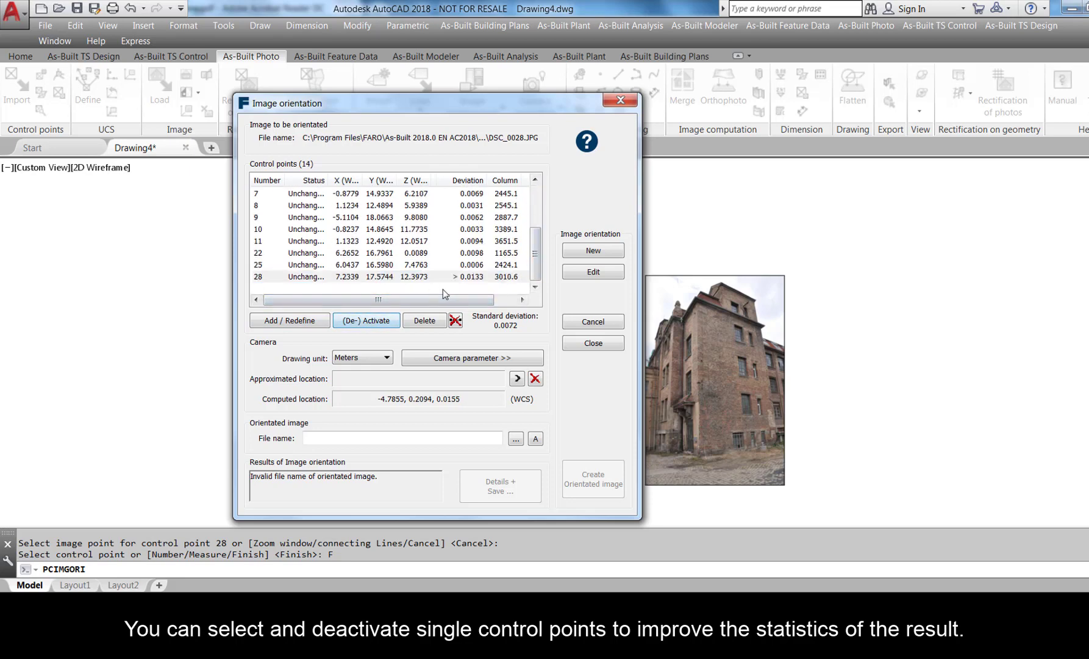
- Set the oriented image's output file to DSC_0028_orient in the Tutorial4 folder
{"action": "left_click", "coordinate": [515, 439]}
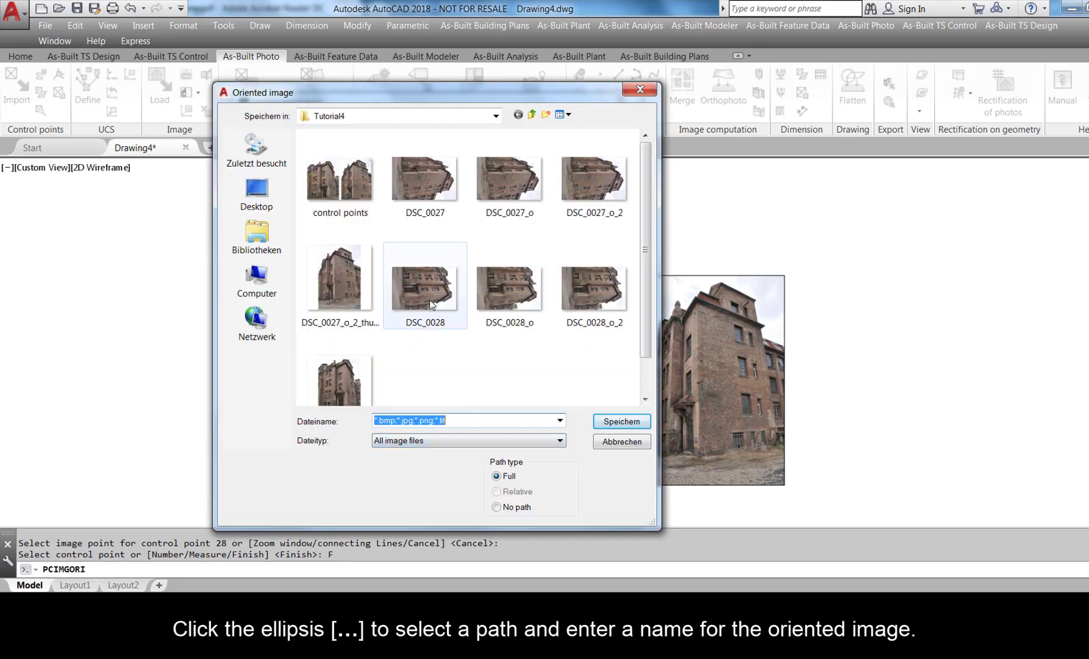
{"action": "left_click", "coordinate": [440, 418]}
{"action": "type", "text": "_orient"}
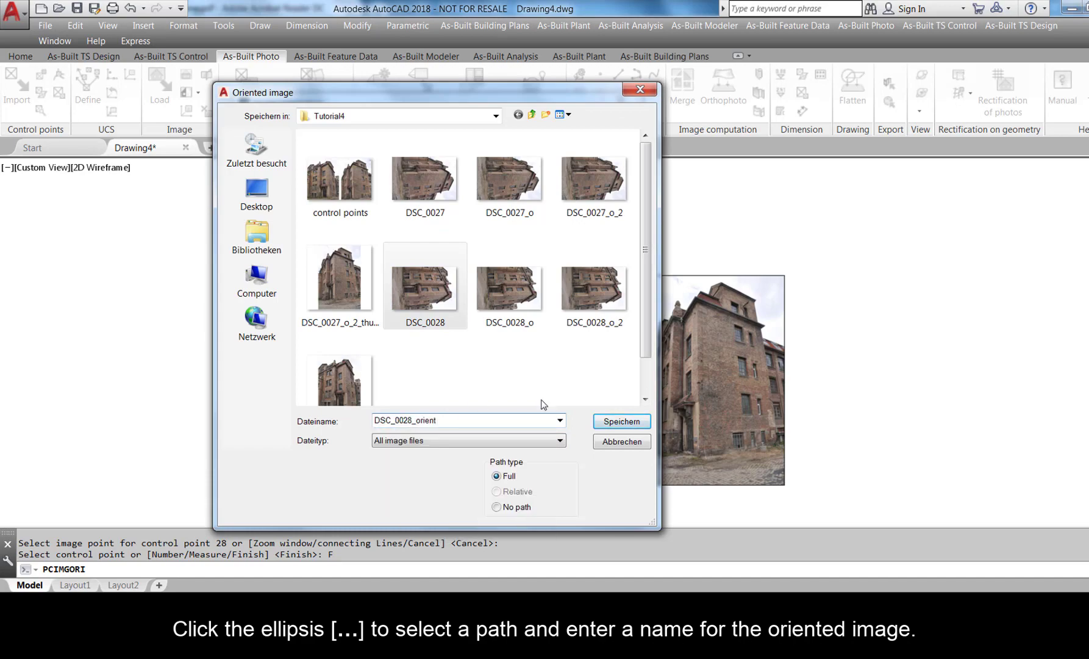
{"action": "key", "text": "Return"}
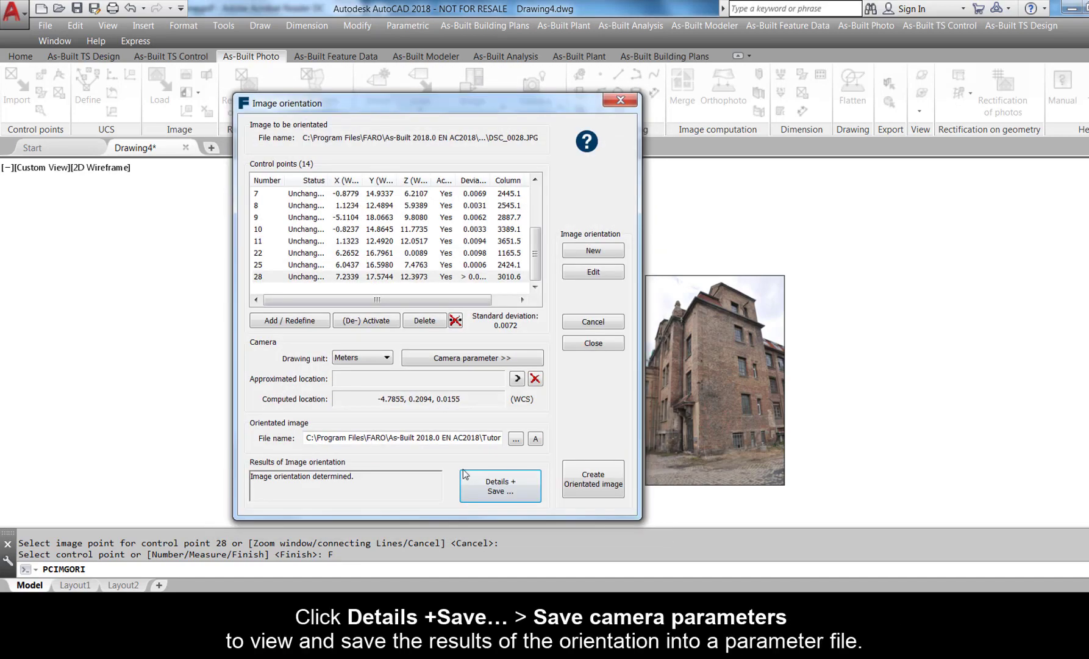
- View the orientation details and save the camera parameters as a VP2 file named parameters in the Tutorial4 folder
{"action": "left_click", "coordinate": [489, 490]}
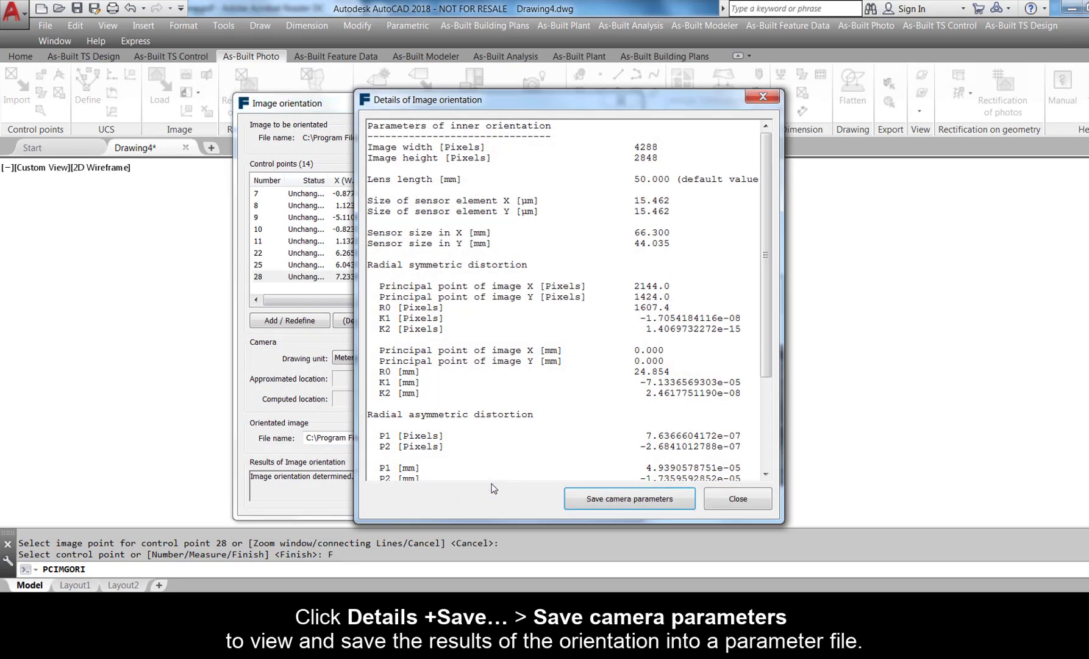
{"action": "left_click", "coordinate": [594, 498]}
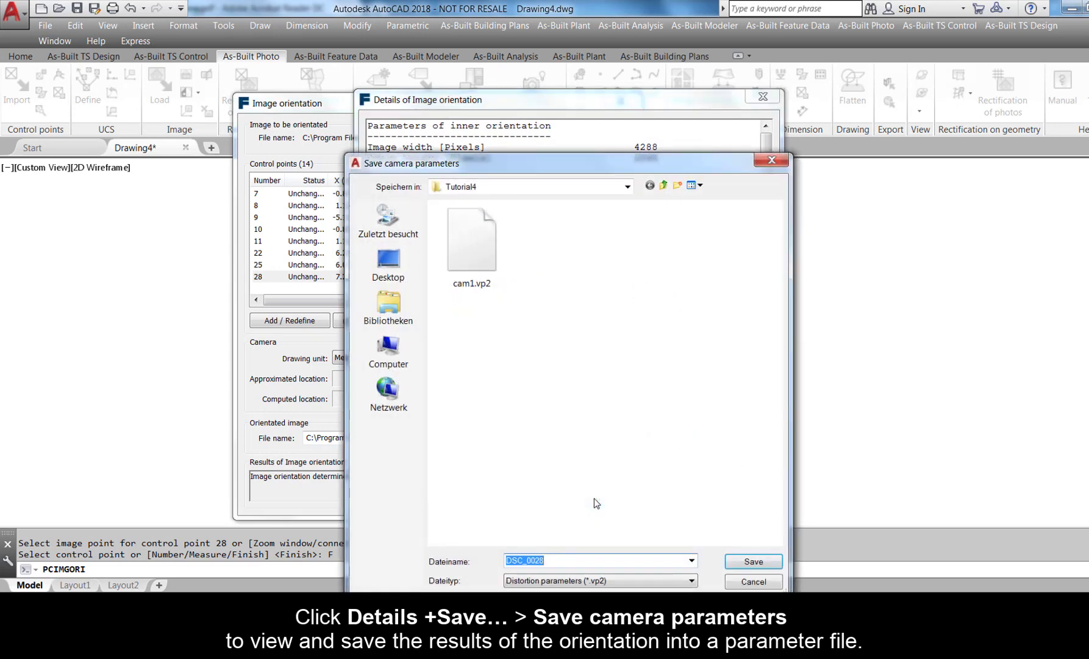
{"action": "type", "text": "parameters"}
{"action": "left_click", "coordinate": [754, 561]}
{"action": "left_click", "coordinate": [738, 500]}
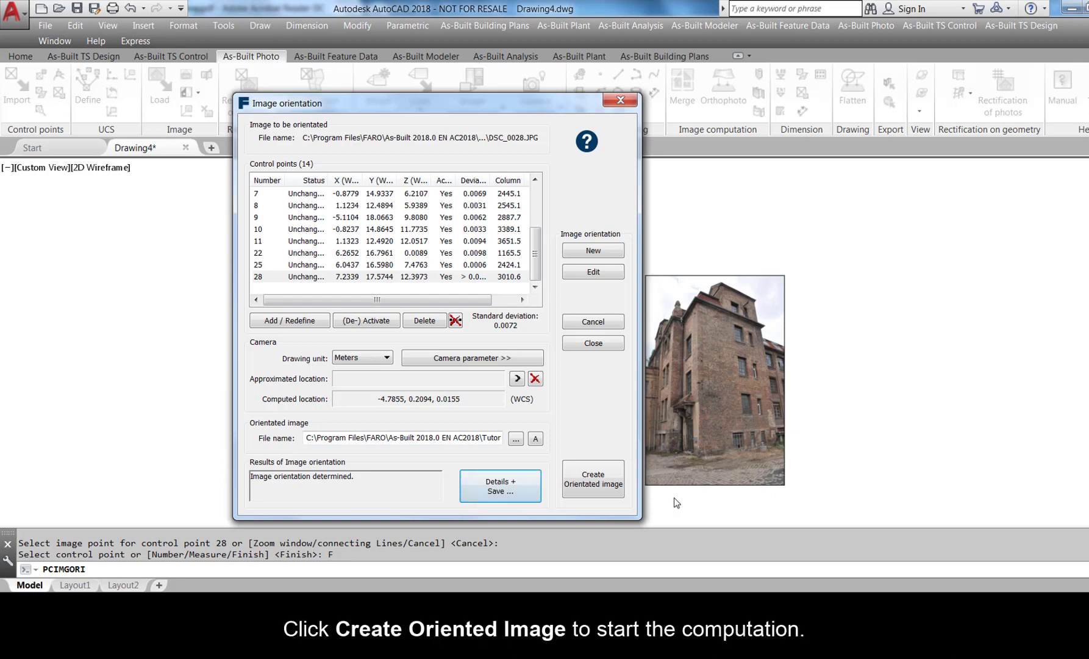
- Create the oriented image and check how control points 2 and 3 line up with their target marks beside the entrance door
{"action": "left_click", "coordinate": [607, 486]}
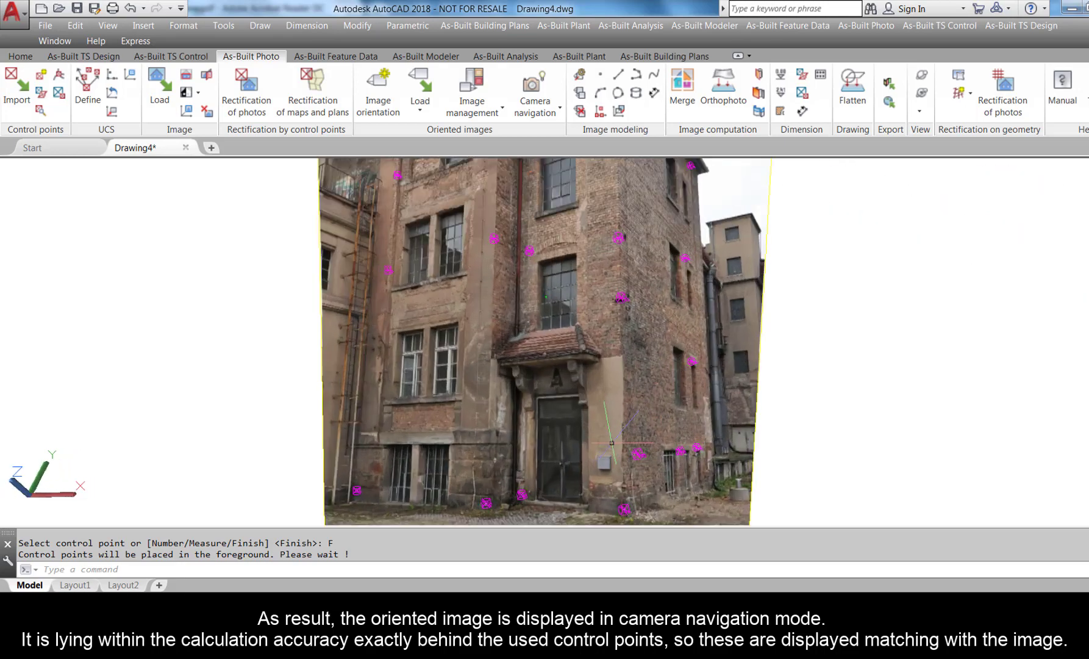
{"action": "scroll", "coordinate": [612, 443], "scroll_direction": "up", "scroll_amount": 2}
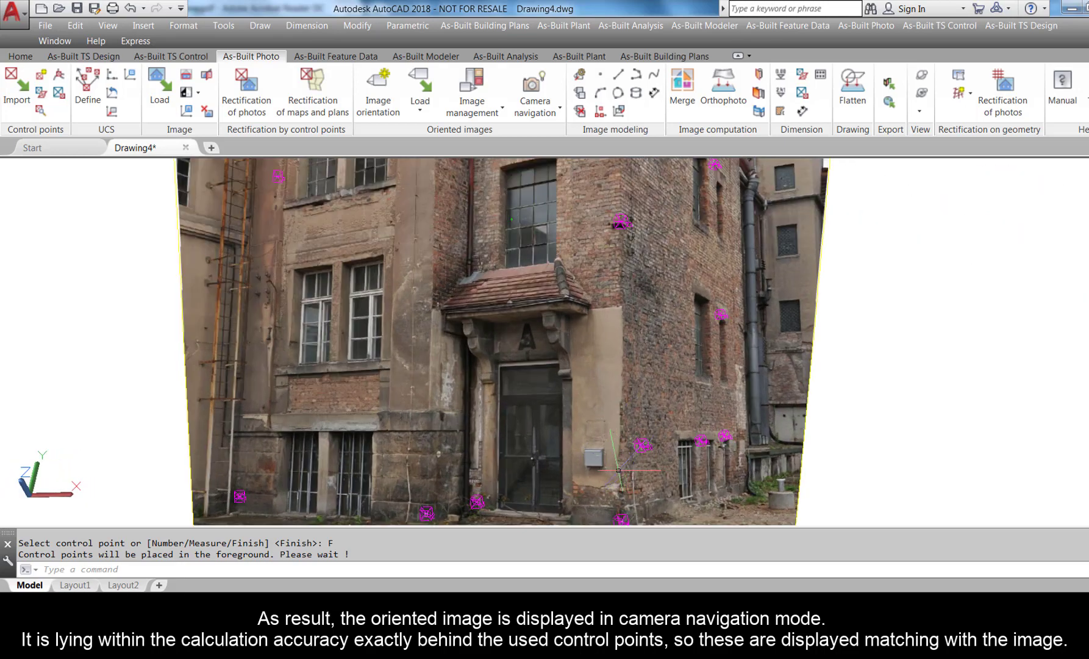
{"action": "scroll", "coordinate": [442, 495], "scroll_direction": "up", "scroll_amount": 5}
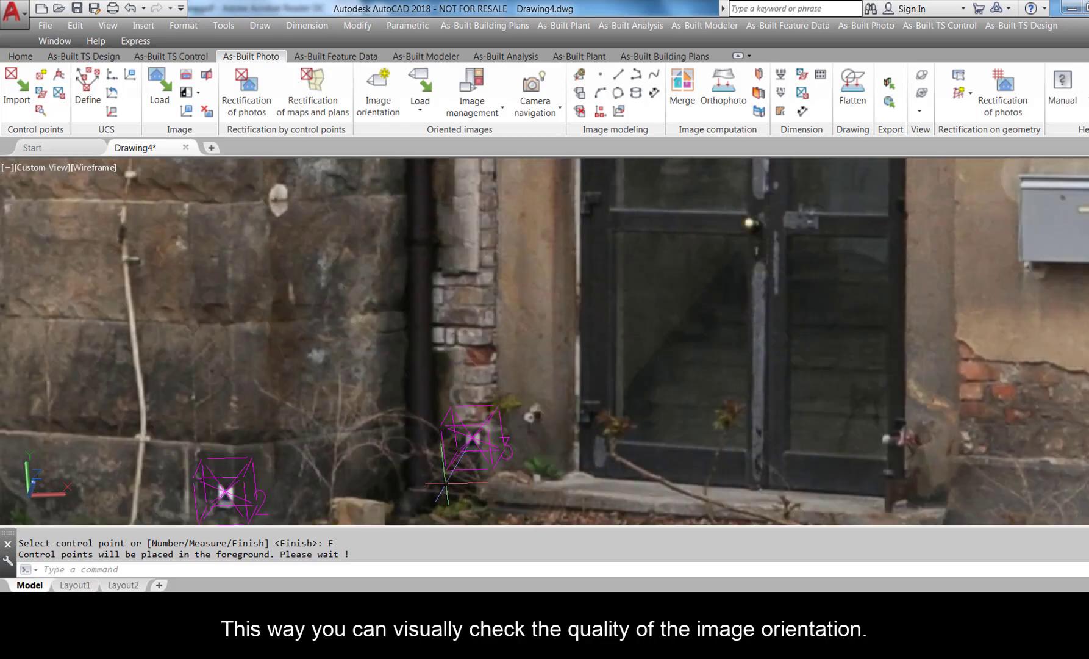
{"action": "scroll", "coordinate": [446, 482], "scroll_direction": "down", "scroll_amount": 7}
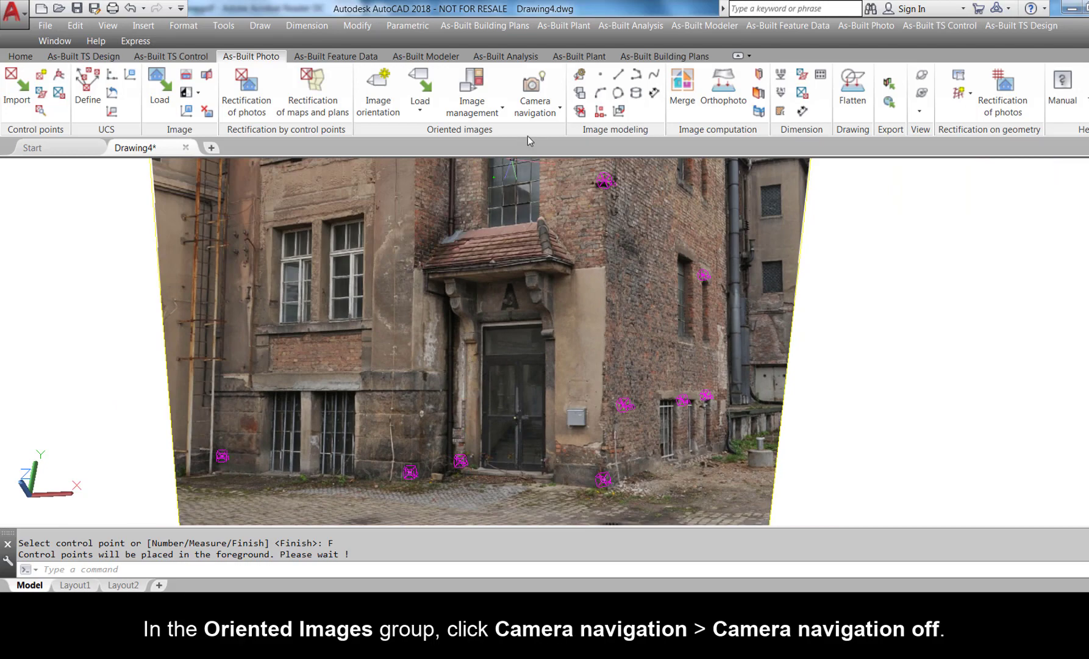
- Turn camera navigation off and display the oriented DSC_0028 image at small scale
{"action": "left_click", "coordinate": [558, 109]}
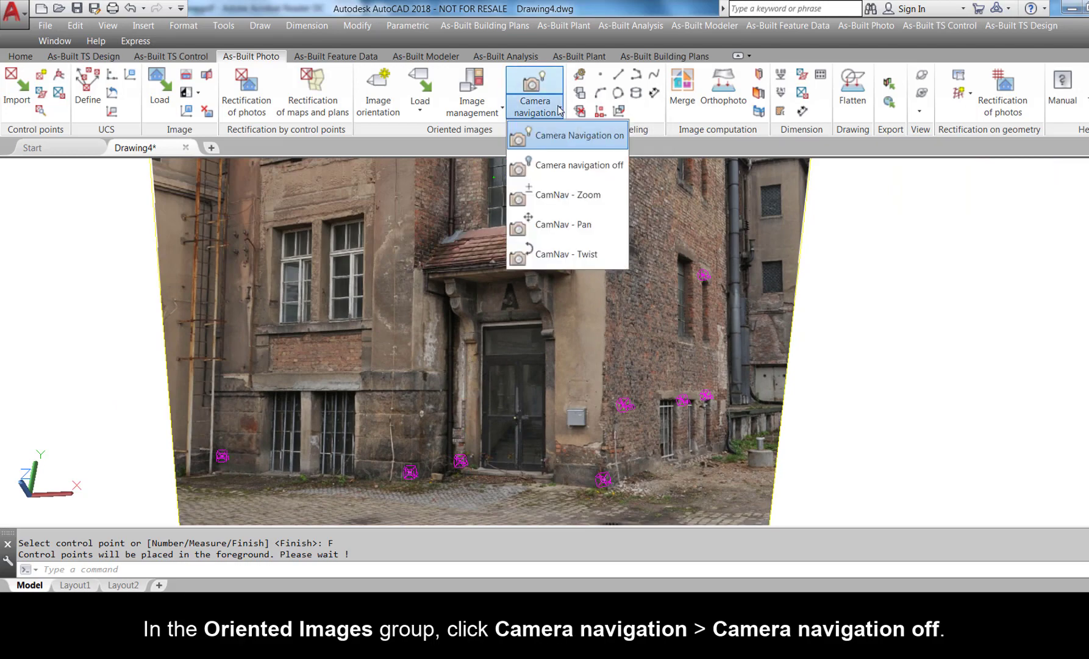
{"action": "left_click", "coordinate": [545, 166]}
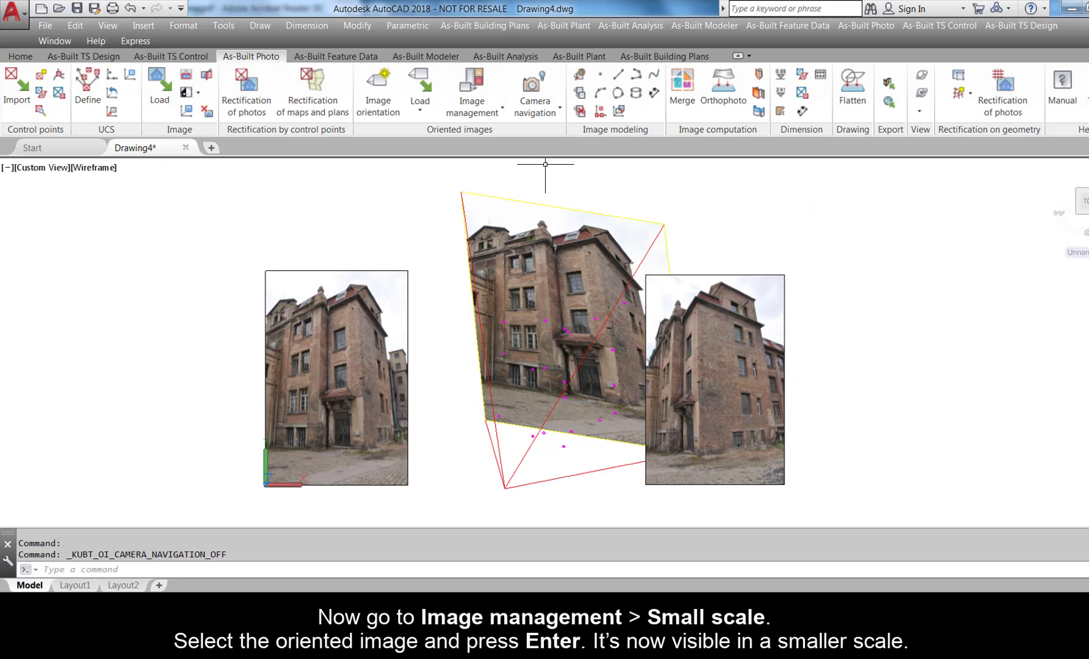
{"action": "left_click", "coordinate": [503, 111]}
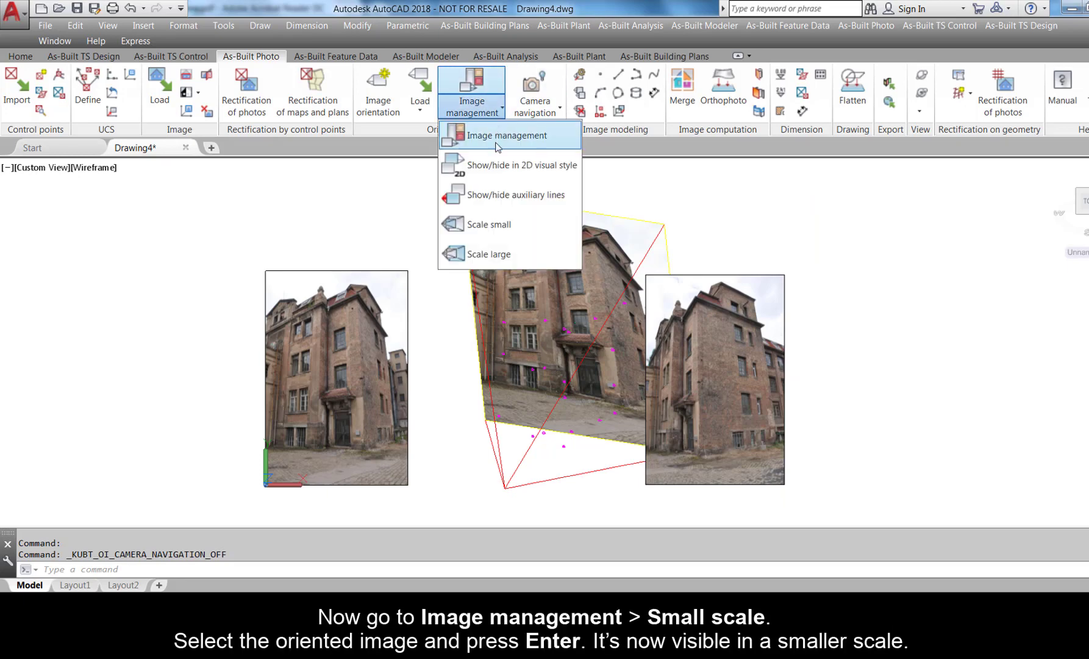
{"action": "left_click", "coordinate": [479, 225]}
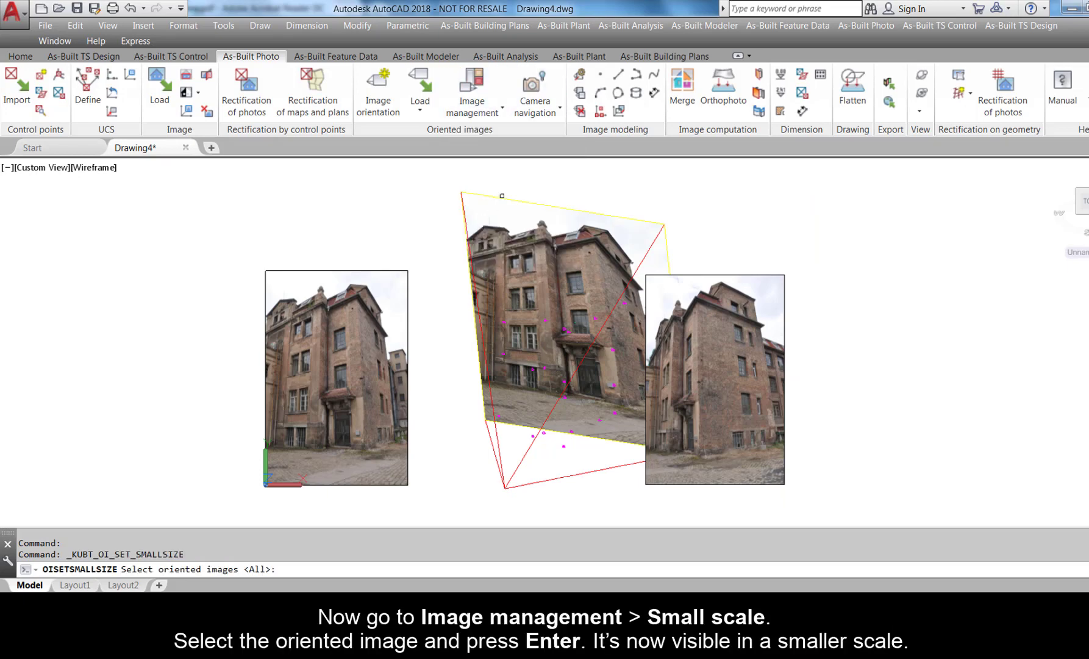
{"action": "left_click", "coordinate": [499, 198]}
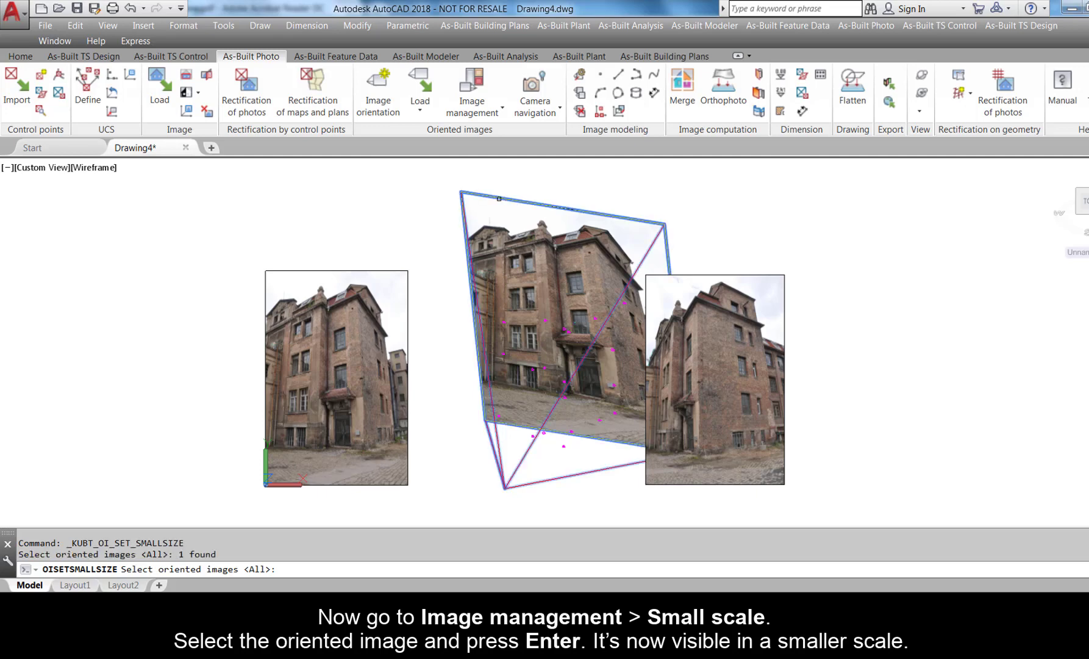
{"action": "key", "text": "Return"}
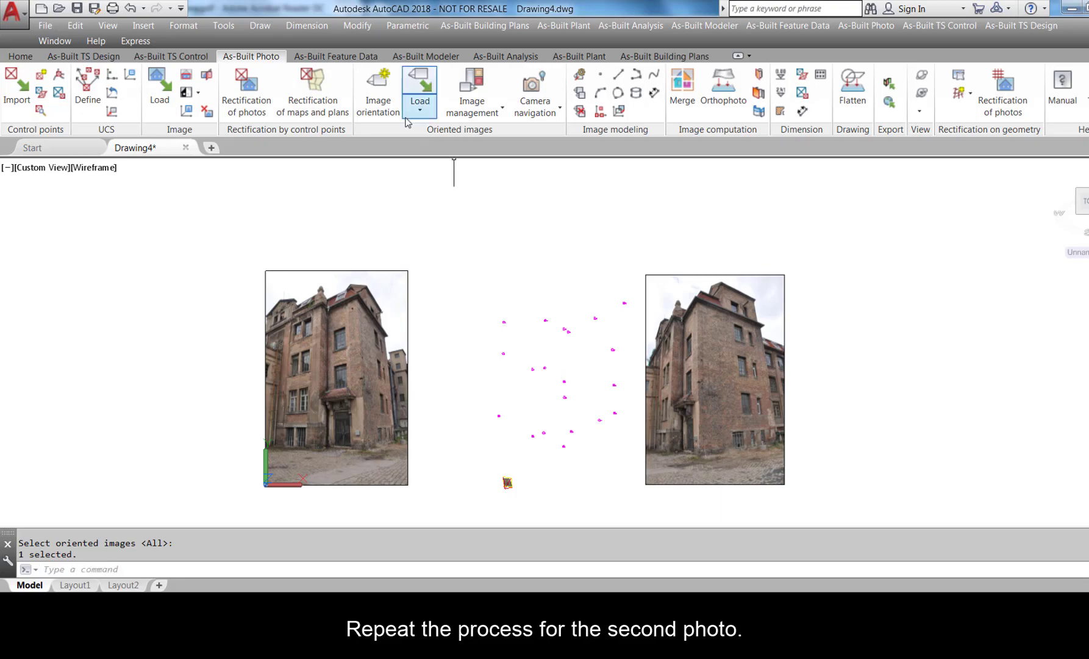
- Start a new image orientation for the DSC_0027 photo and show its camera parameter settings
{"action": "left_click", "coordinate": [378, 92]}
{"action": "left_click", "coordinate": [589, 250]}
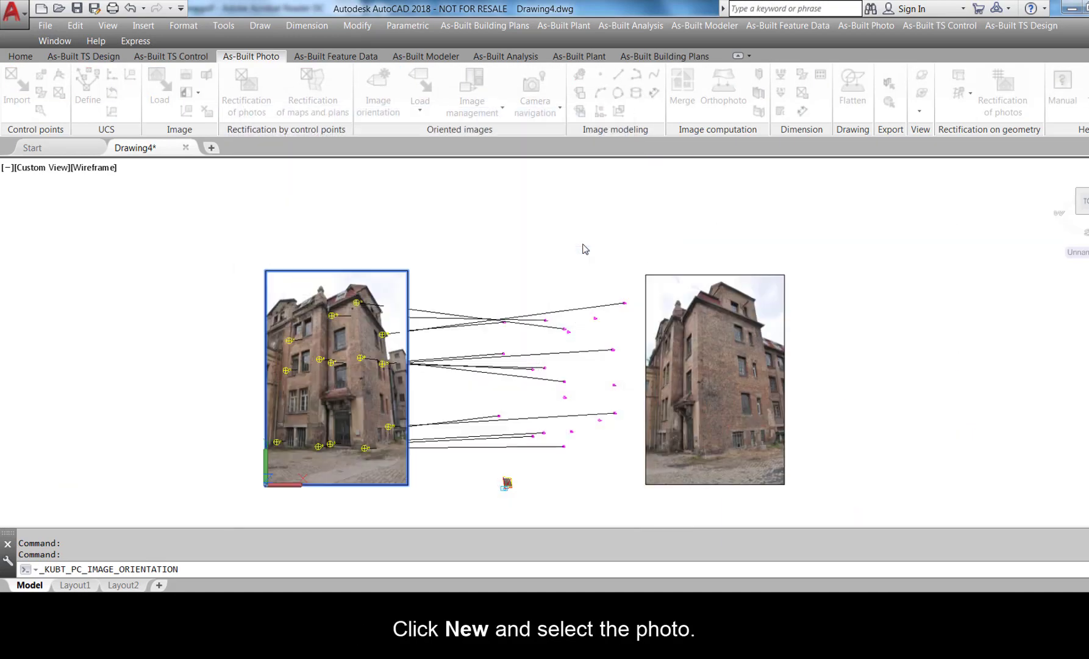
{"action": "left_click", "coordinate": [666, 275]}
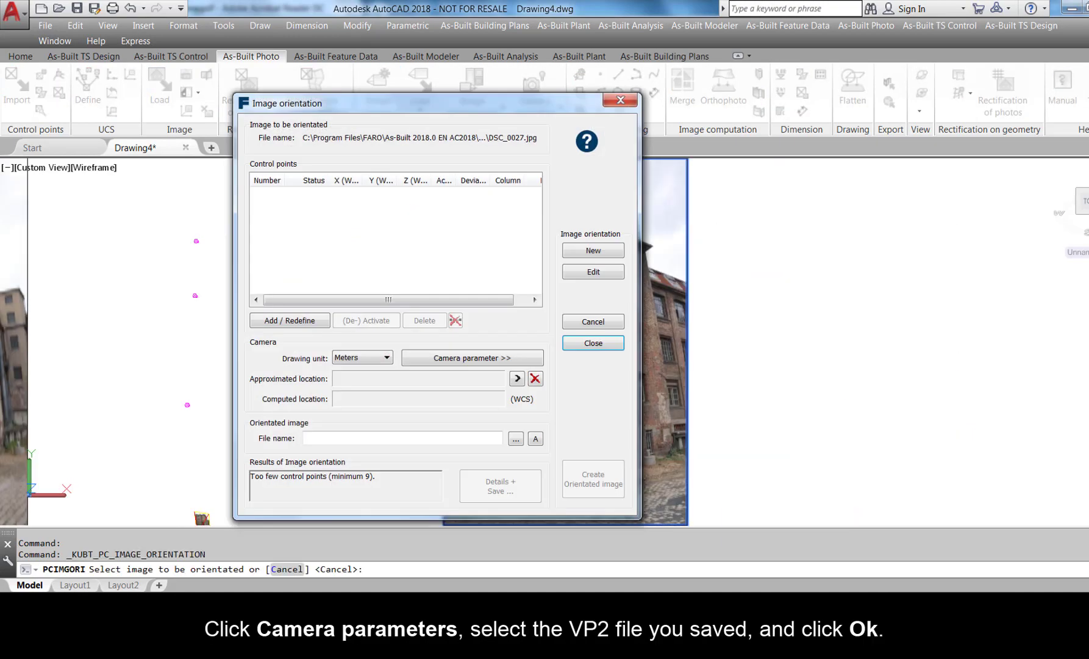
{"action": "left_click", "coordinate": [455, 360]}
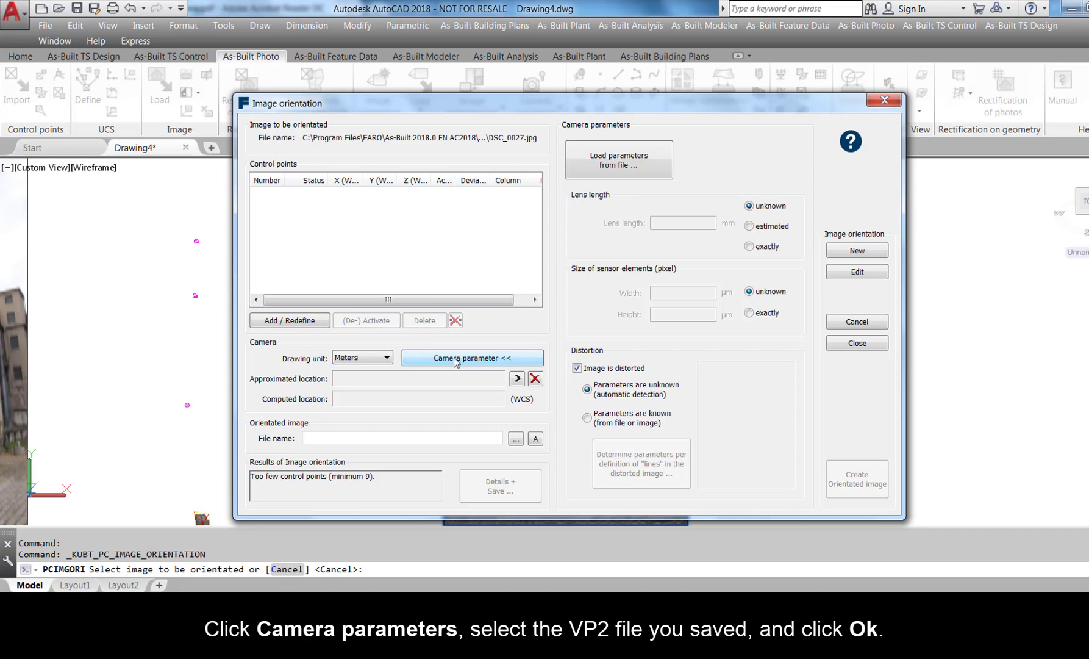
- Load the saved parameters VP2 file and apply its distortion parameters, lens length and size of sensor elements to the DSC_0027 orientation
{"action": "left_click", "coordinate": [625, 170]}
{"action": "double_click", "coordinate": [733, 243]}
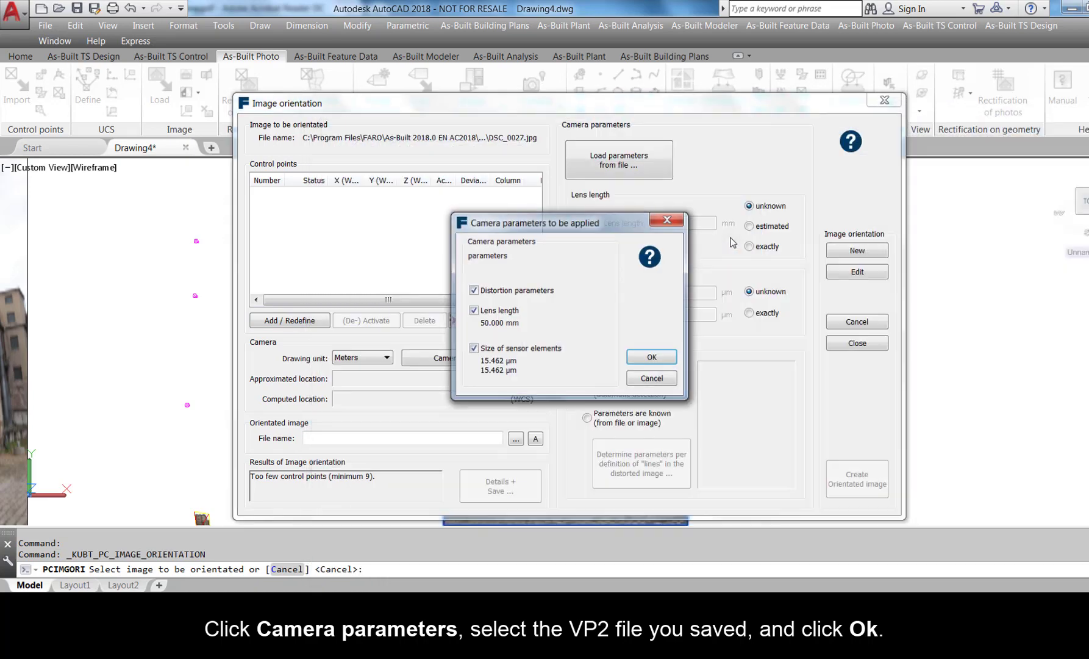
{"action": "left_click", "coordinate": [645, 360]}
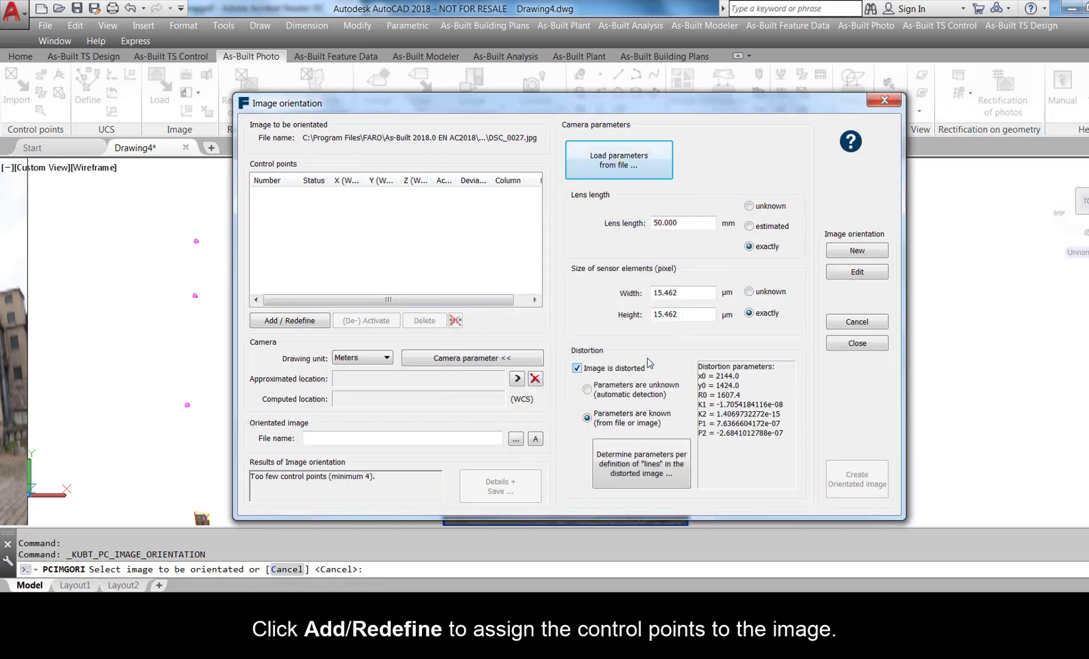
- Start assigning control points to the DSC_0027 photo and match control point 1 to its target mark at the building's base
{"action": "left_click", "coordinate": [309, 322]}
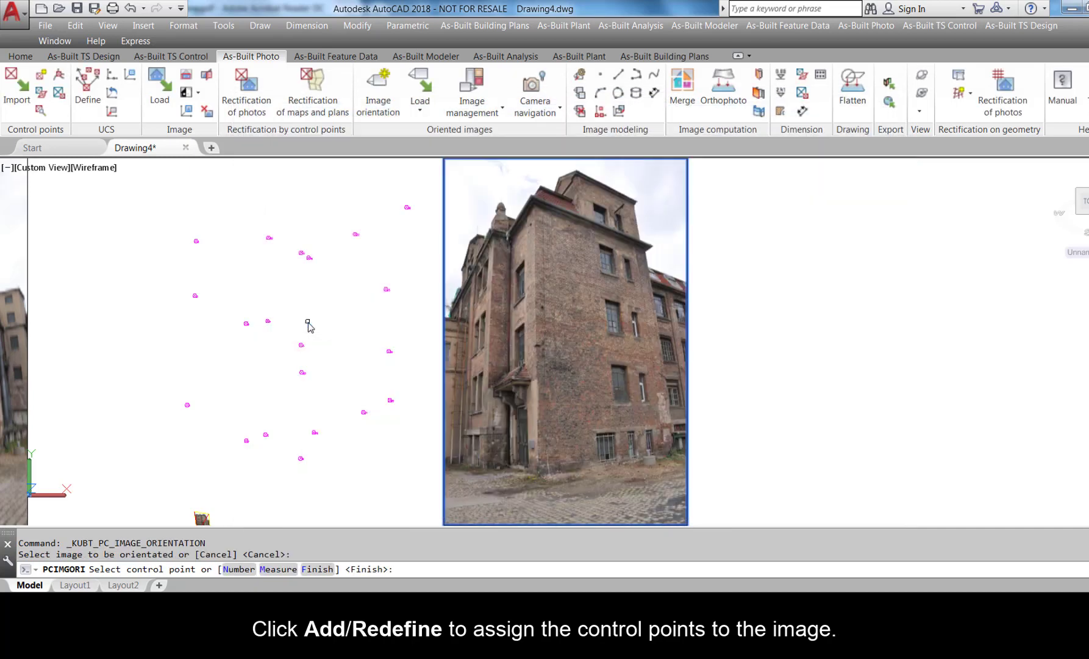
{"action": "scroll", "coordinate": [209, 385], "scroll_direction": "up", "scroll_amount": 5}
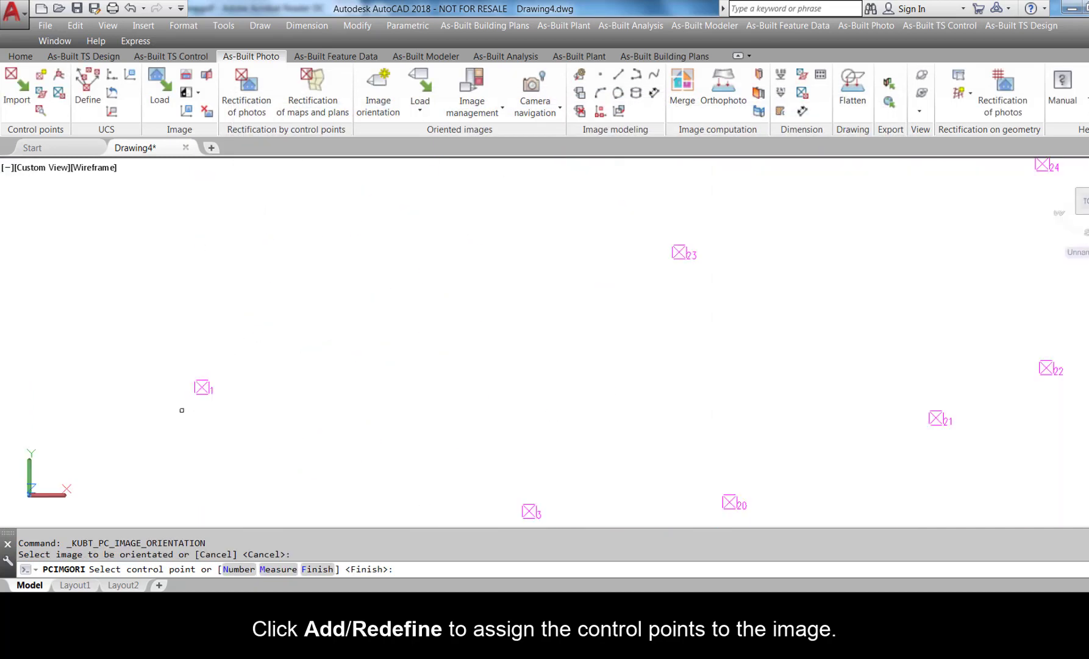
{"action": "left_click", "coordinate": [203, 388]}
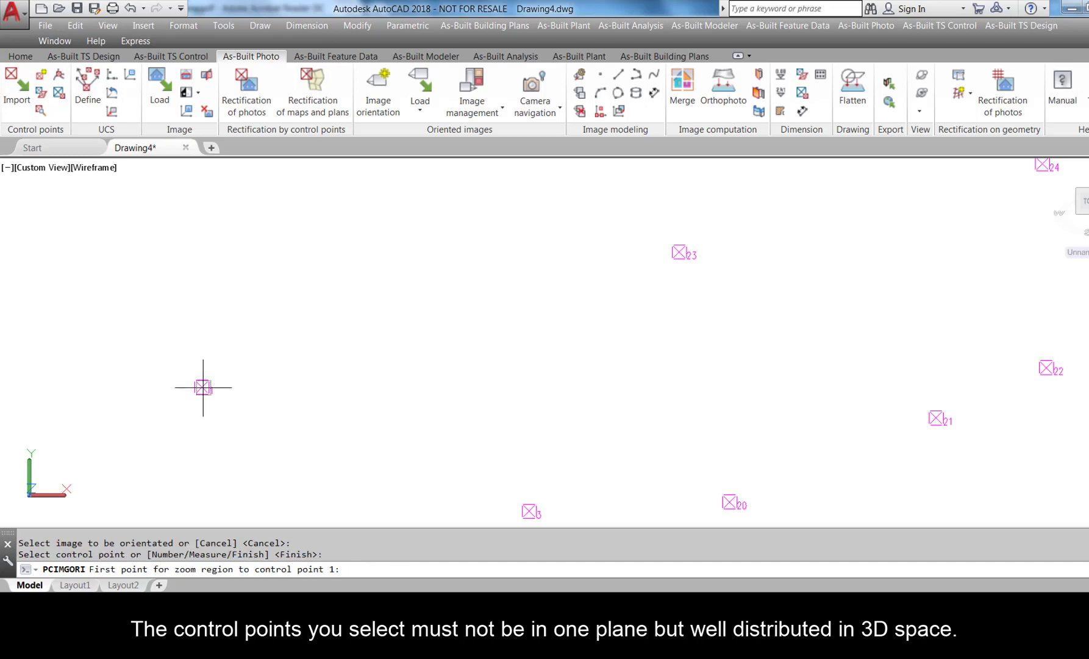
{"action": "scroll", "coordinate": [207, 385], "scroll_direction": "down", "scroll_amount": 5}
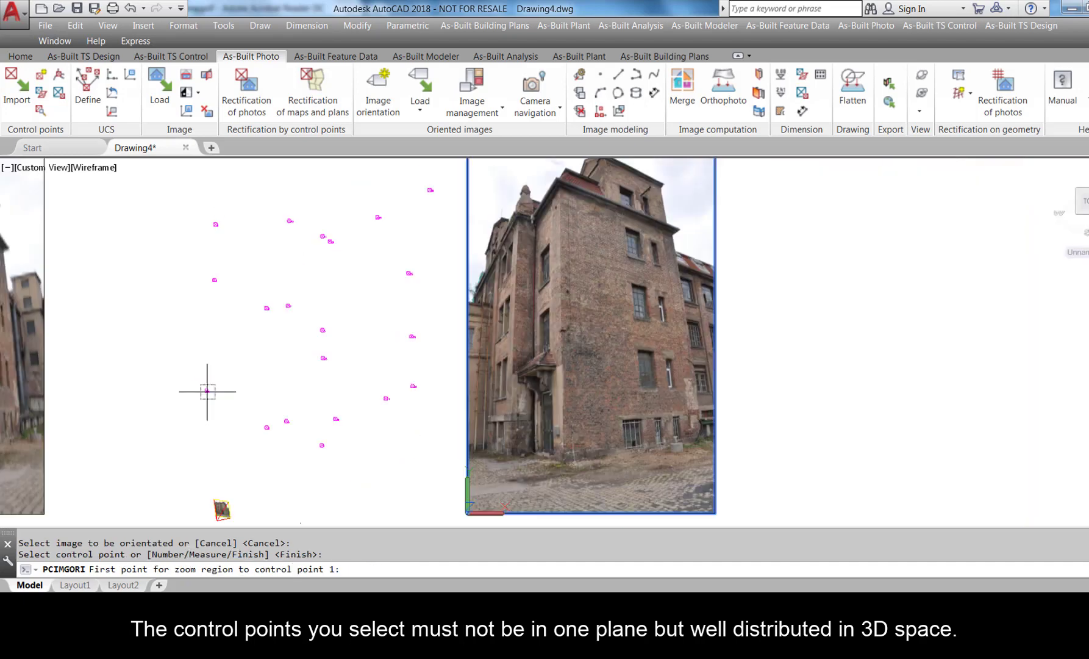
{"action": "left_click", "coordinate": [480, 452]}
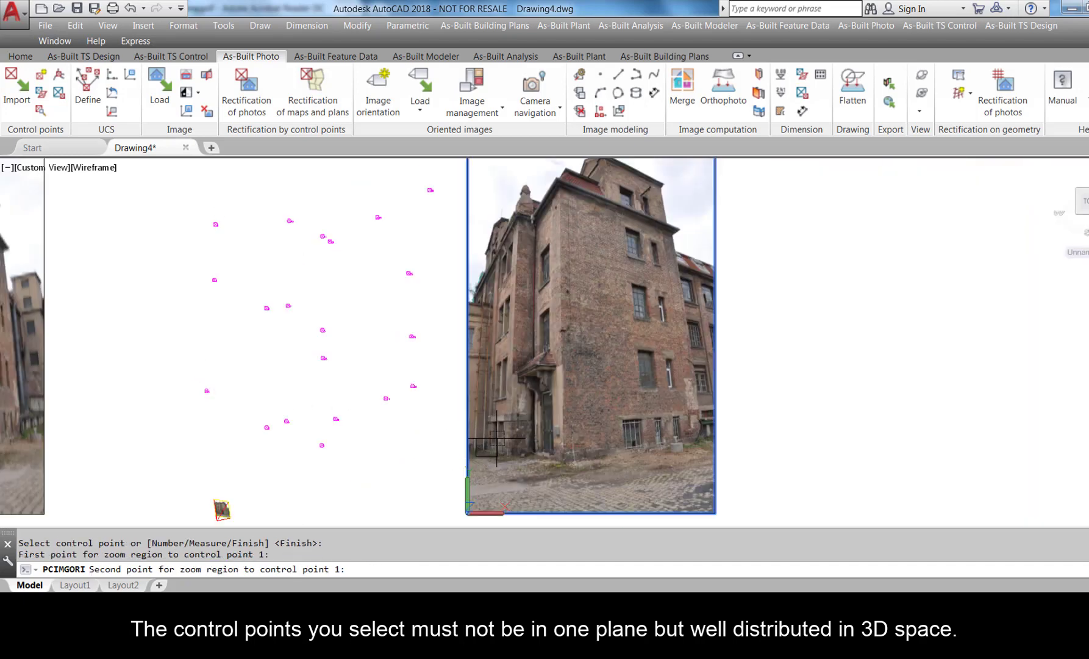
{"action": "left_click", "coordinate": [498, 439]}
{"action": "left_click", "coordinate": [601, 287]}
- Match control points 2 and 3 to their target marks near the entrance door in the DSC_0027 photo
{"action": "left_click", "coordinate": [492, 436]}
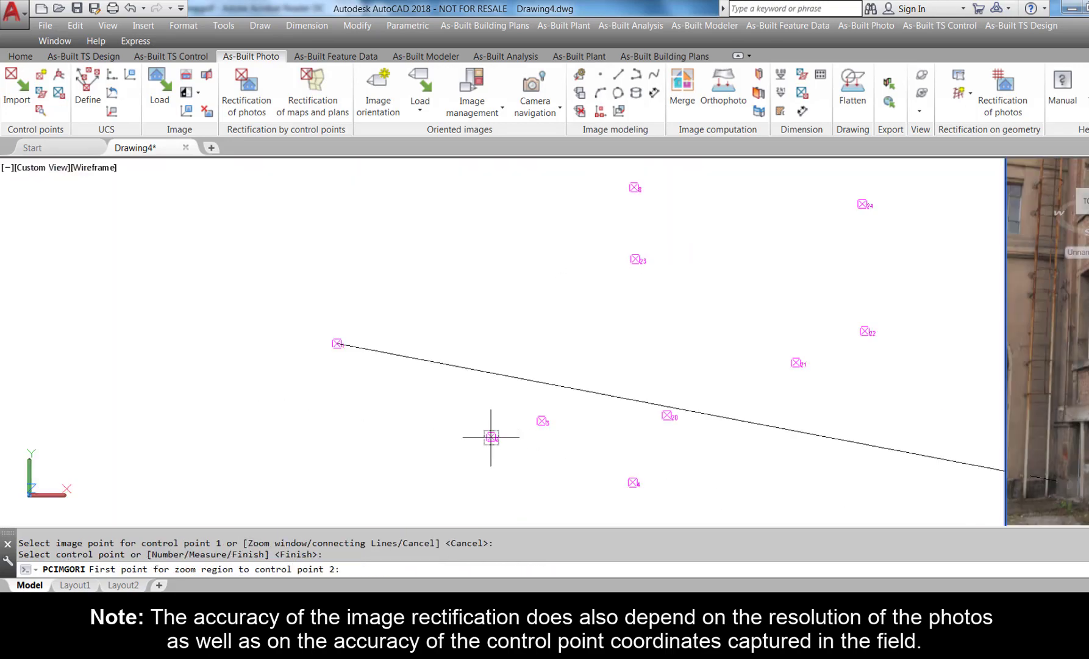
{"action": "scroll", "coordinate": [492, 437], "scroll_direction": "down", "scroll_amount": 5}
{"action": "left_click", "coordinate": [639, 460]}
{"action": "left_click", "coordinate": [656, 473]}
{"action": "left_click", "coordinate": [601, 275]}
{"action": "left_click", "coordinate": [540, 422]}
{"action": "scroll", "coordinate": [539, 422], "scroll_direction": "down", "scroll_amount": 5}
{"action": "left_click", "coordinate": [741, 442]}
{"action": "left_click", "coordinate": [769, 419]}
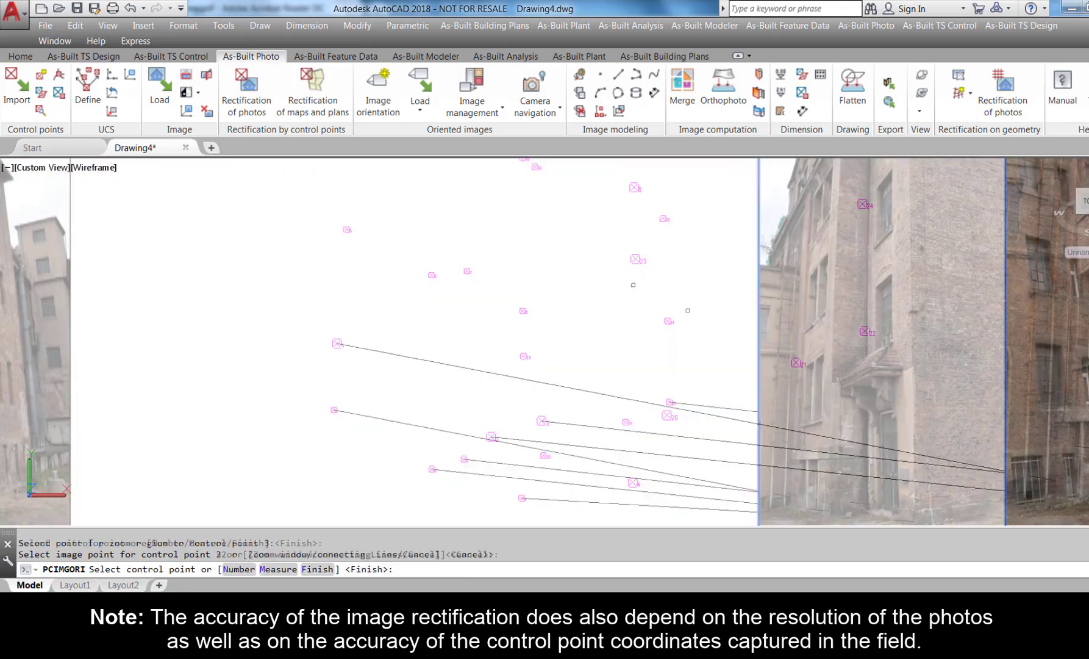
- Match control points 25 and 28 to their positions on the brick facade of the DSC_0027 photo
{"action": "scroll", "coordinate": [665, 256], "scroll_direction": "up", "scroll_amount": 3}
{"action": "left_click", "coordinate": [670, 244]}
{"action": "scroll", "coordinate": [656, 289], "scroll_direction": "down", "scroll_amount": 5}
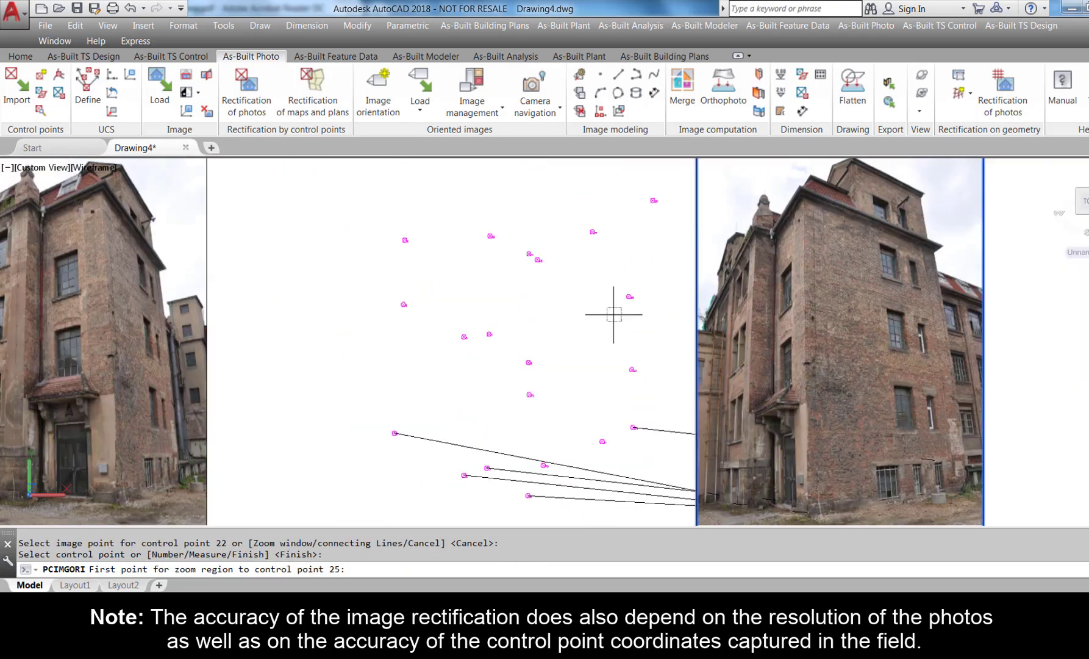
{"action": "left_click", "coordinate": [899, 334]}
{"action": "left_click", "coordinate": [872, 317]}
{"action": "left_click", "coordinate": [592, 325]}
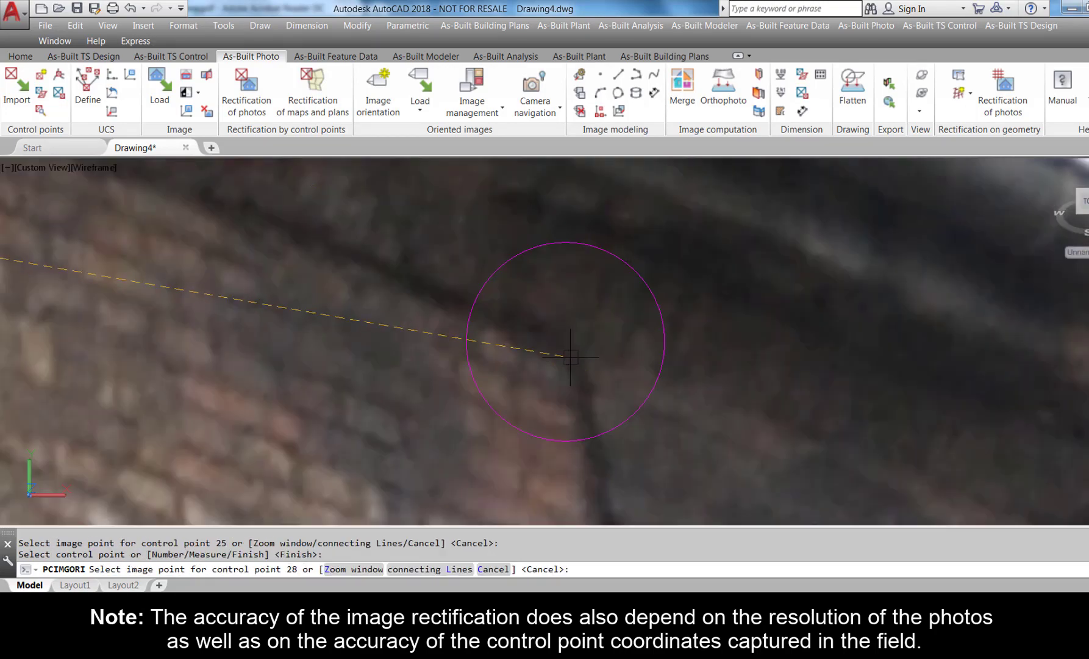
{"action": "left_click", "coordinate": [574, 354]}
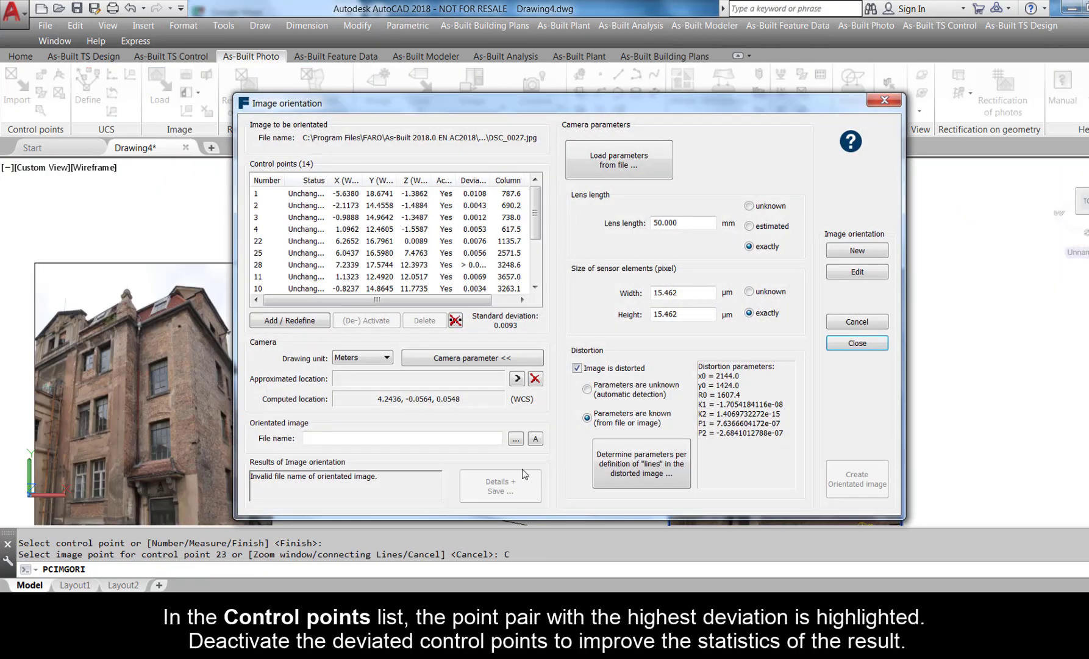
- Widen the Deviation column and deactivate control points 28 and 5, each having the highest deviation
{"action": "double_click", "coordinate": [468, 181]}
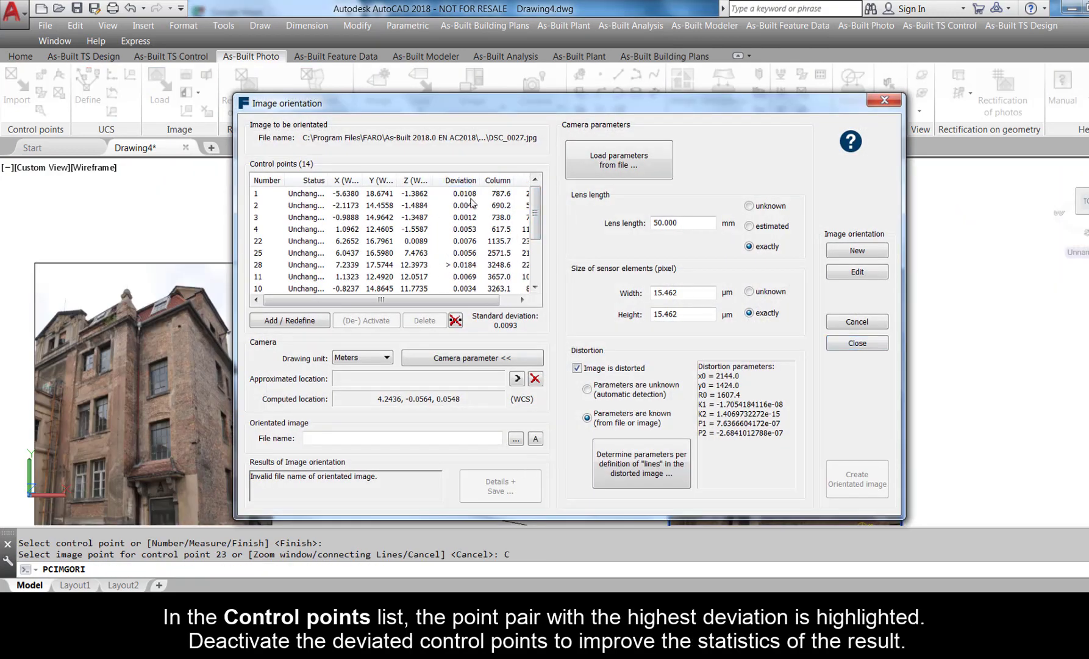
{"action": "left_click", "coordinate": [463, 265]}
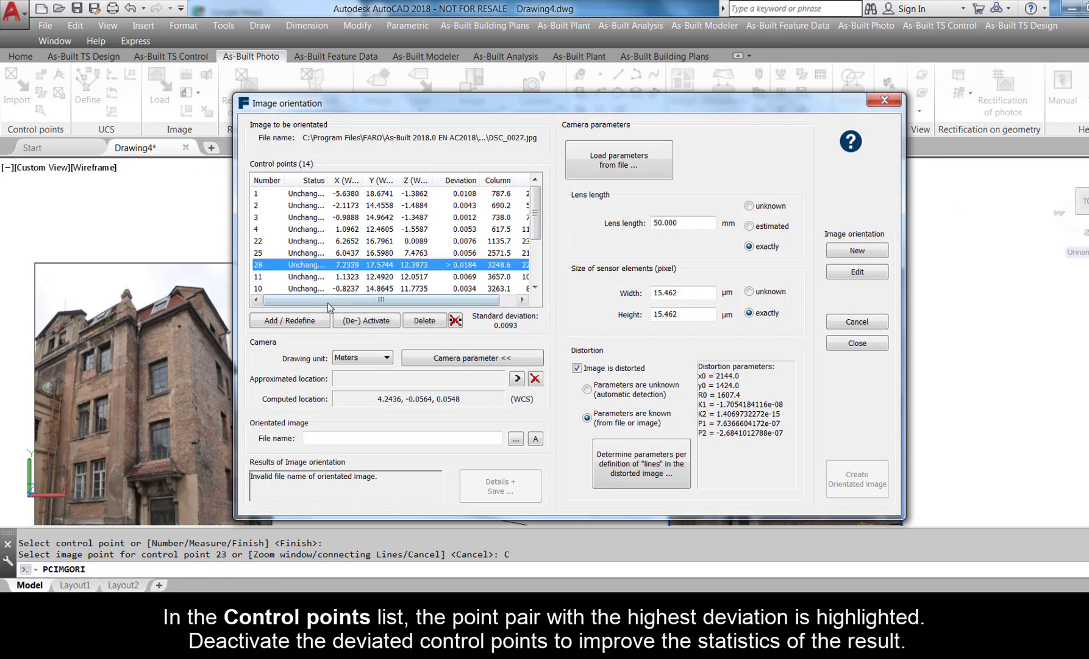
{"action": "left_click", "coordinate": [358, 321]}
{"action": "left_click_drag", "start_coordinate": [531, 212], "coordinate": [531, 246]}
{"action": "left_click", "coordinate": [463, 255]}
{"action": "left_click", "coordinate": [364, 320]}
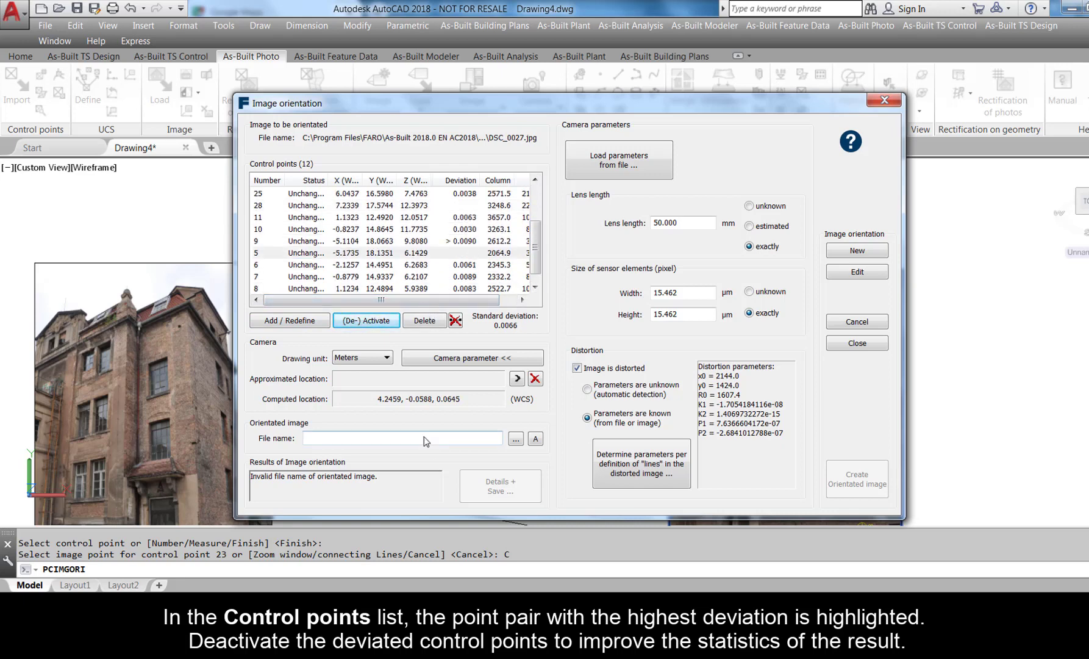
- Name the output file DSC_0027_orient in the Tutorial4 folder and create the oriented image
{"action": "left_click", "coordinate": [516, 438]}
{"action": "left_click", "coordinate": [570, 196]}
{"action": "left_click", "coordinate": [578, 421]}
{"action": "left_click", "coordinate": [578, 421]}
{"action": "type", "text": "_or"}
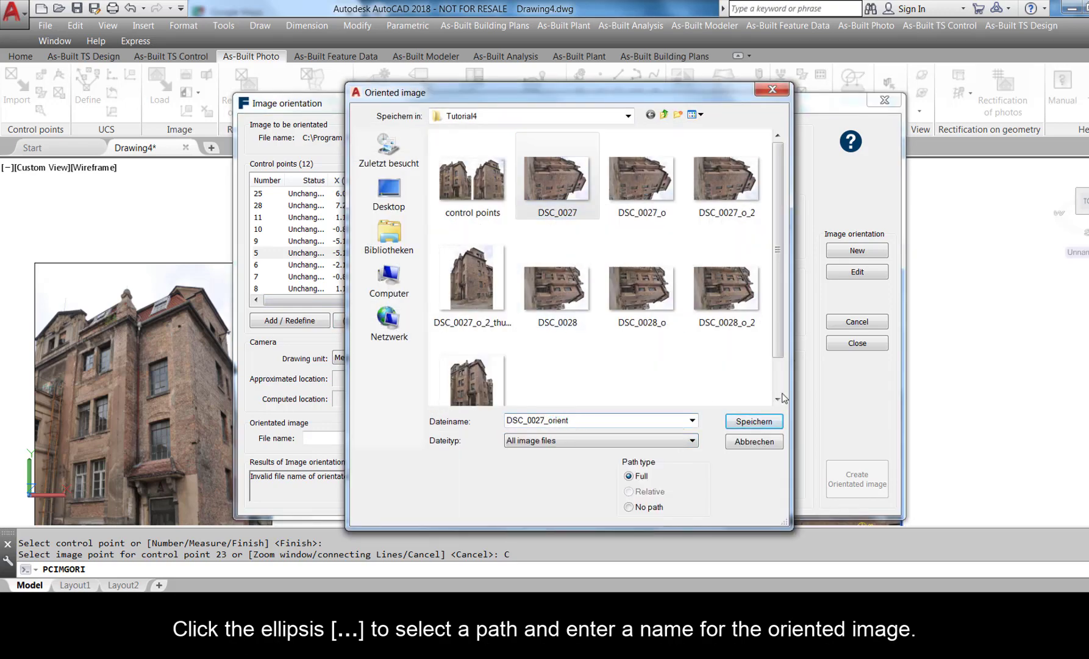
{"action": "type", "text": "ient"}
{"action": "left_click", "coordinate": [754, 421]}
{"action": "left_click", "coordinate": [848, 483]}
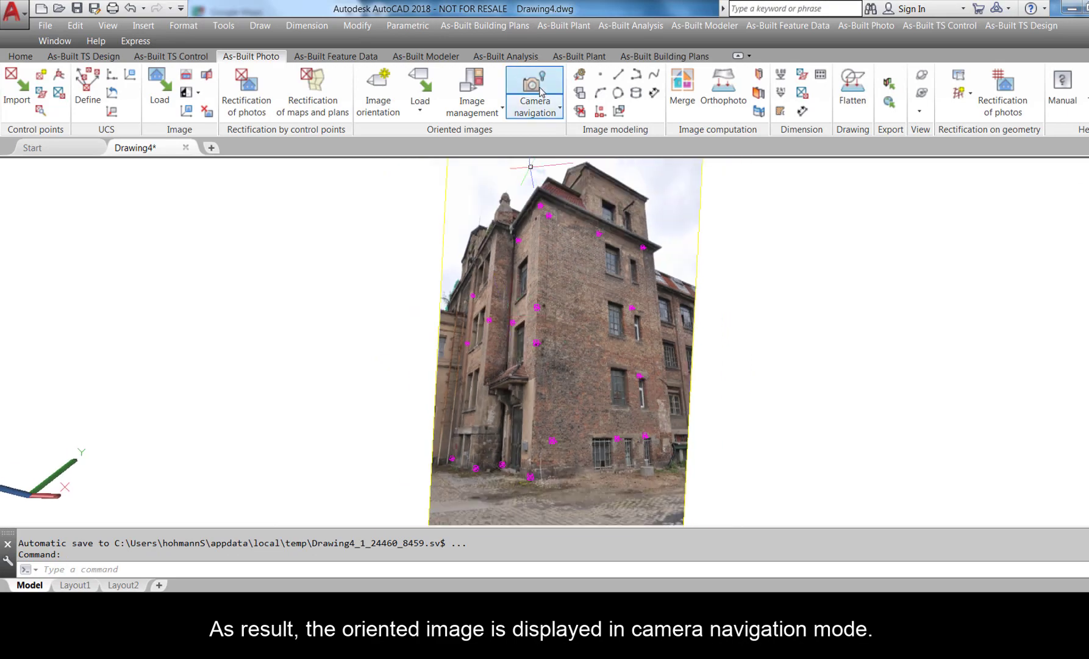
- Check how the control points around the entrance door line up with their target marks in the oriented DSC_0027 image
{"action": "scroll", "coordinate": [528, 469], "scroll_direction": "up", "scroll_amount": 6}
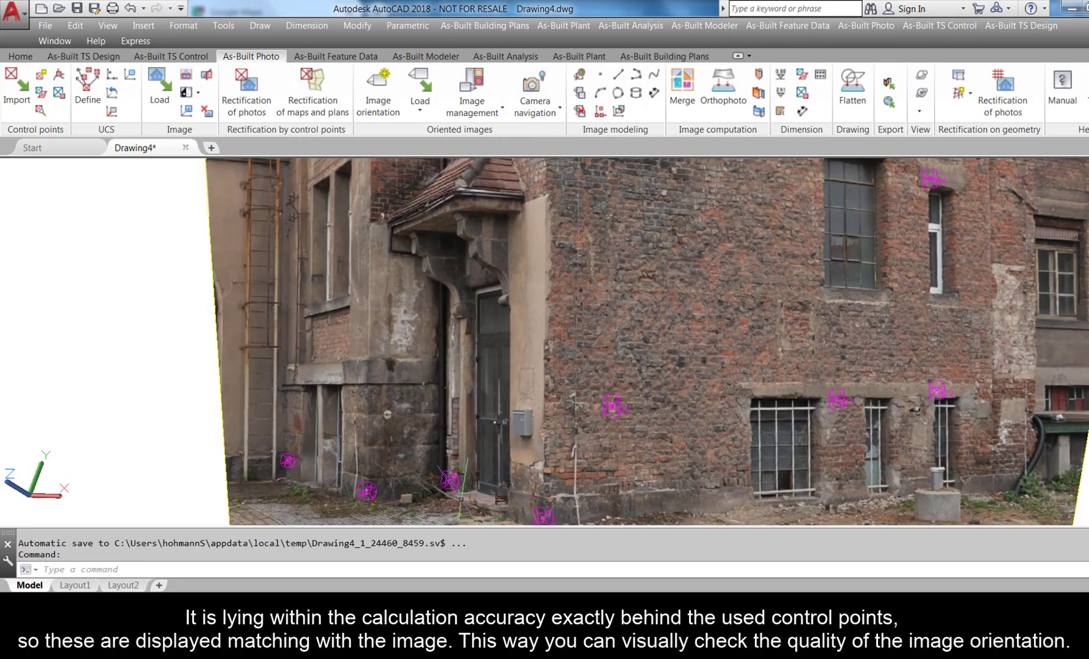
{"action": "scroll", "coordinate": [434, 495], "scroll_direction": "up", "scroll_amount": 4}
{"action": "scroll", "coordinate": [433, 495], "scroll_direction": "up", "scroll_amount": 3}
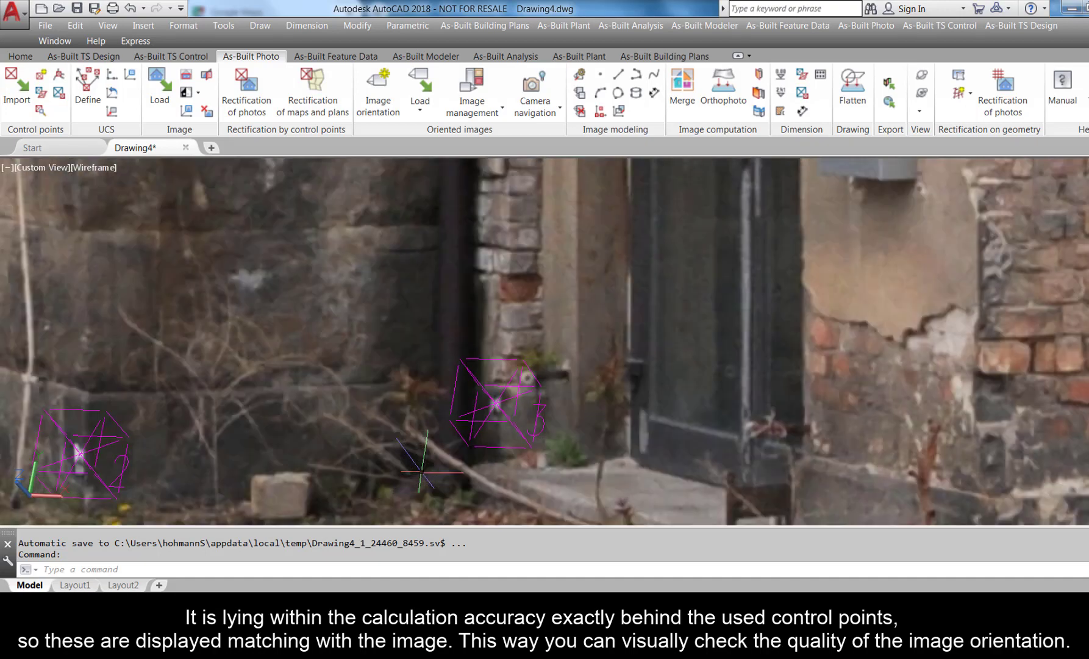
{"action": "scroll", "coordinate": [421, 471], "scroll_direction": "down", "scroll_amount": 5}
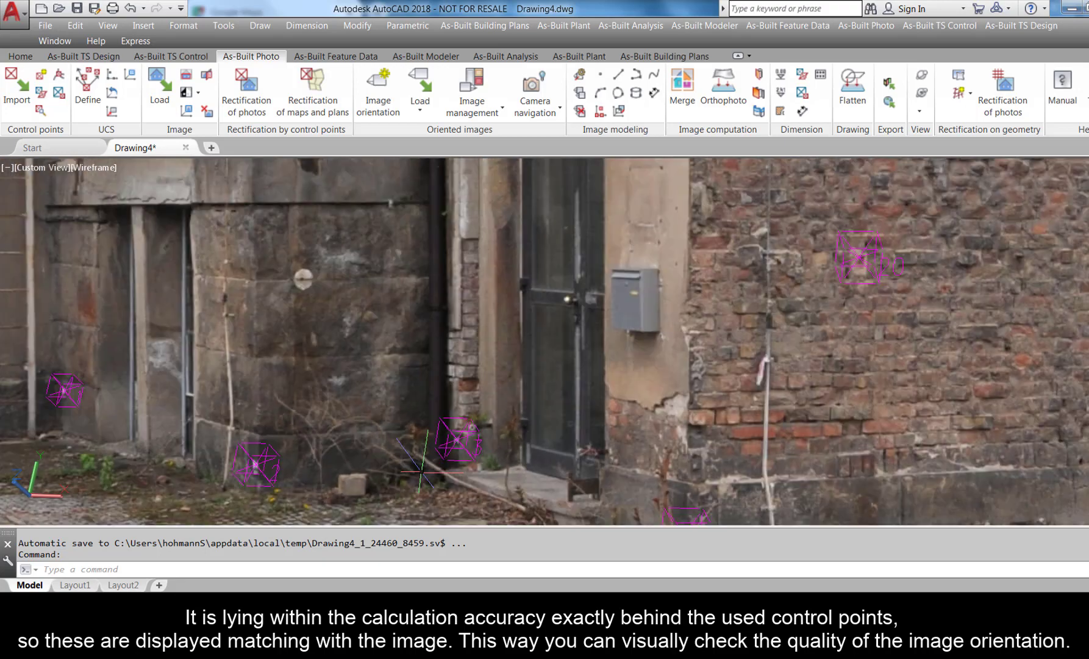
{"action": "scroll", "coordinate": [421, 471], "scroll_direction": "up", "scroll_amount": 1}
{"action": "scroll", "coordinate": [421, 472], "scroll_direction": "down", "scroll_amount": 3}
{"action": "scroll", "coordinate": [422, 471], "scroll_direction": "up", "scroll_amount": 1}
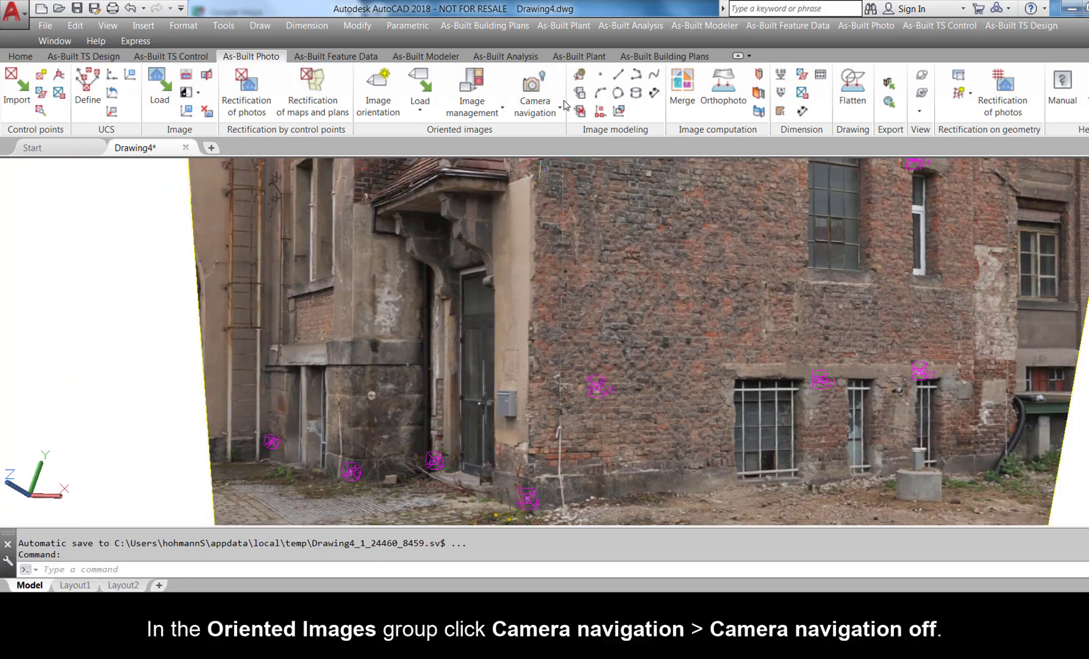
- Turn camera navigation off and scale the oriented DSC_0027 image small
{"action": "left_click", "coordinate": [549, 113]}
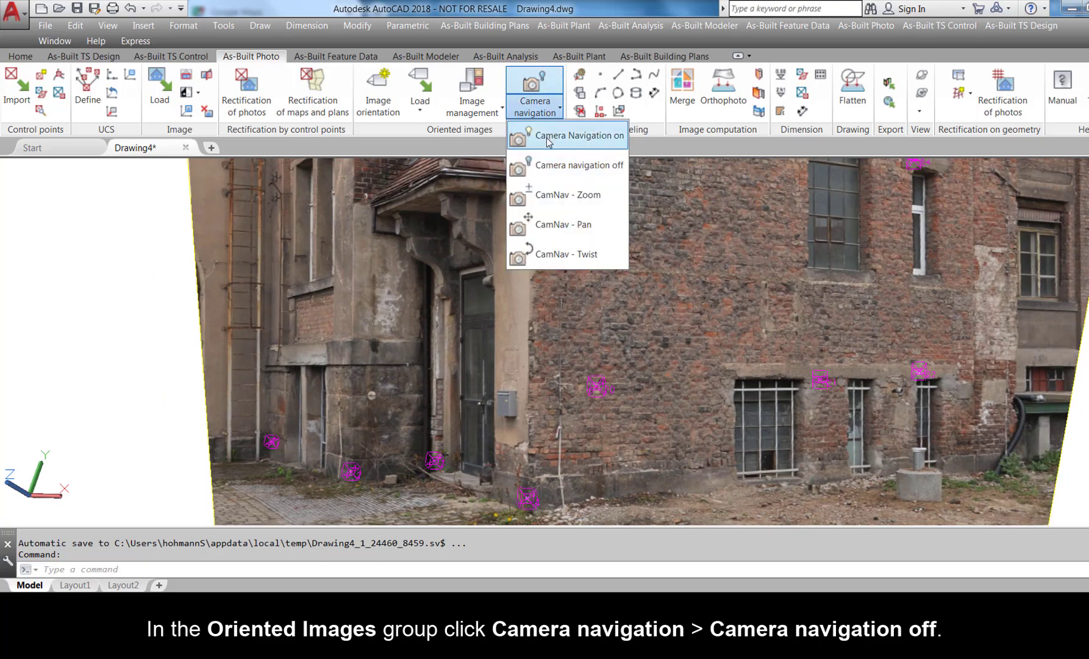
{"action": "left_click", "coordinate": [552, 164]}
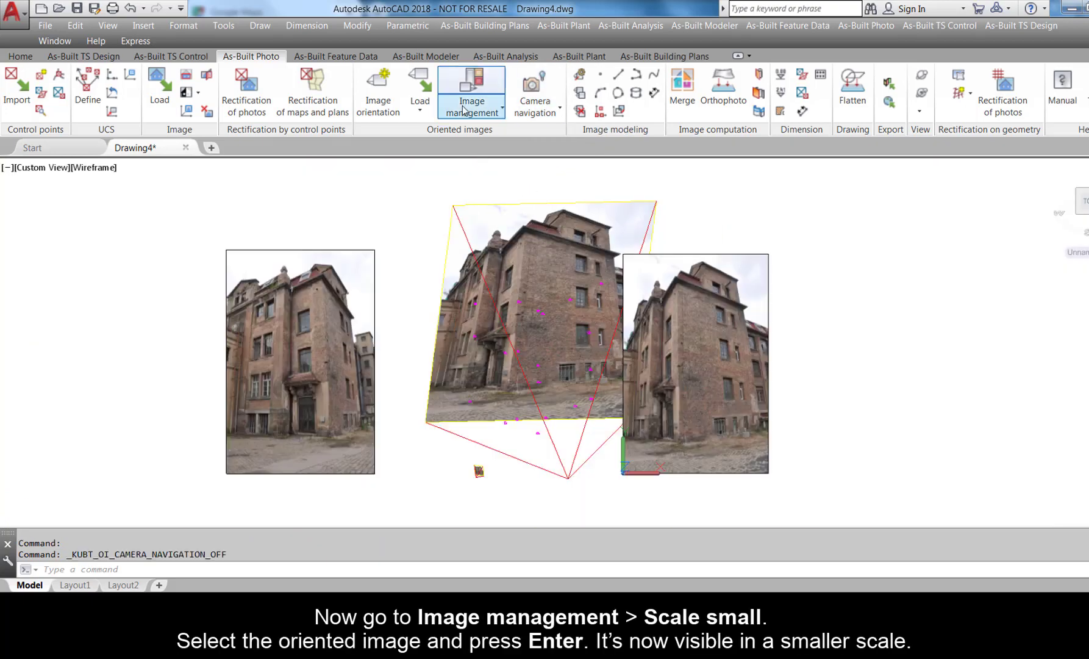
{"action": "left_click", "coordinate": [476, 111]}
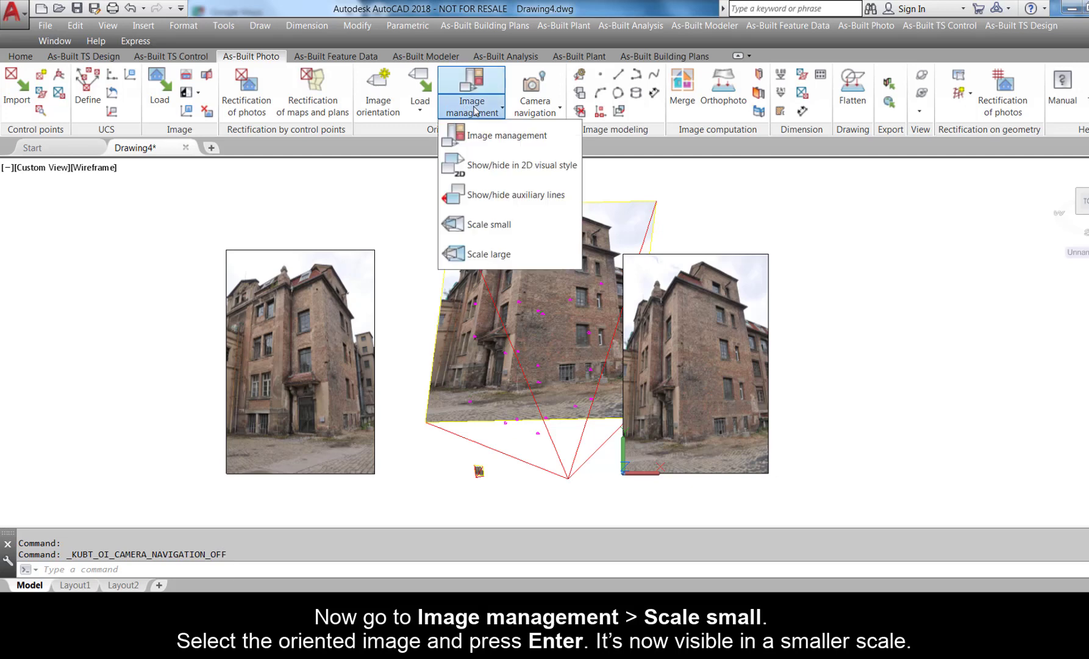
{"action": "left_click", "coordinate": [481, 223]}
{"action": "left_click", "coordinate": [478, 202]}
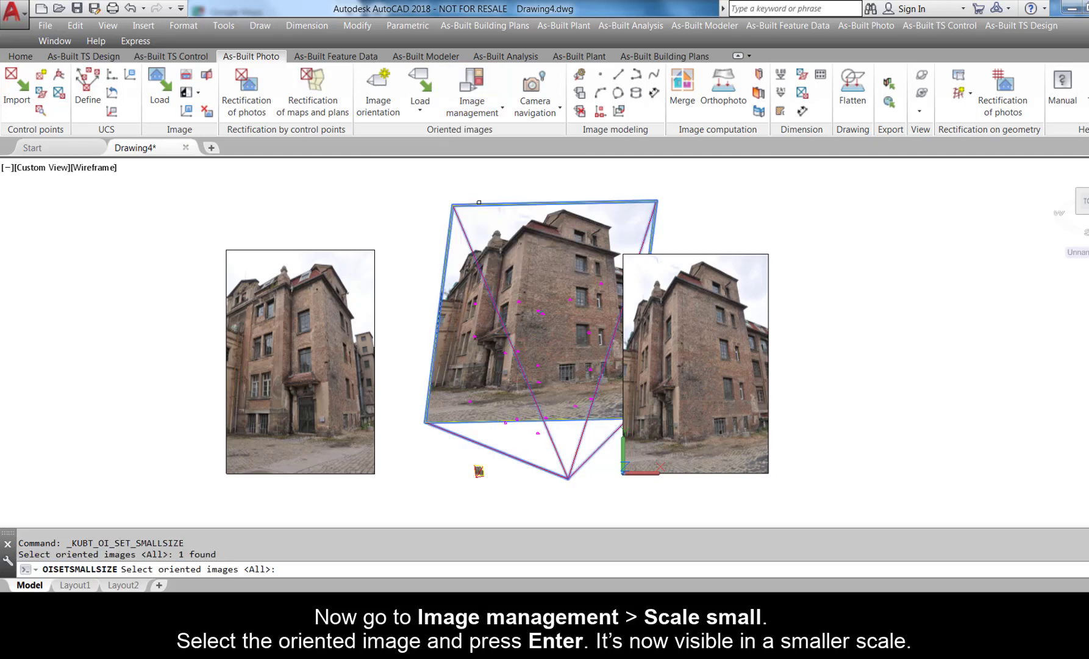
{"action": "key", "text": "Return"}
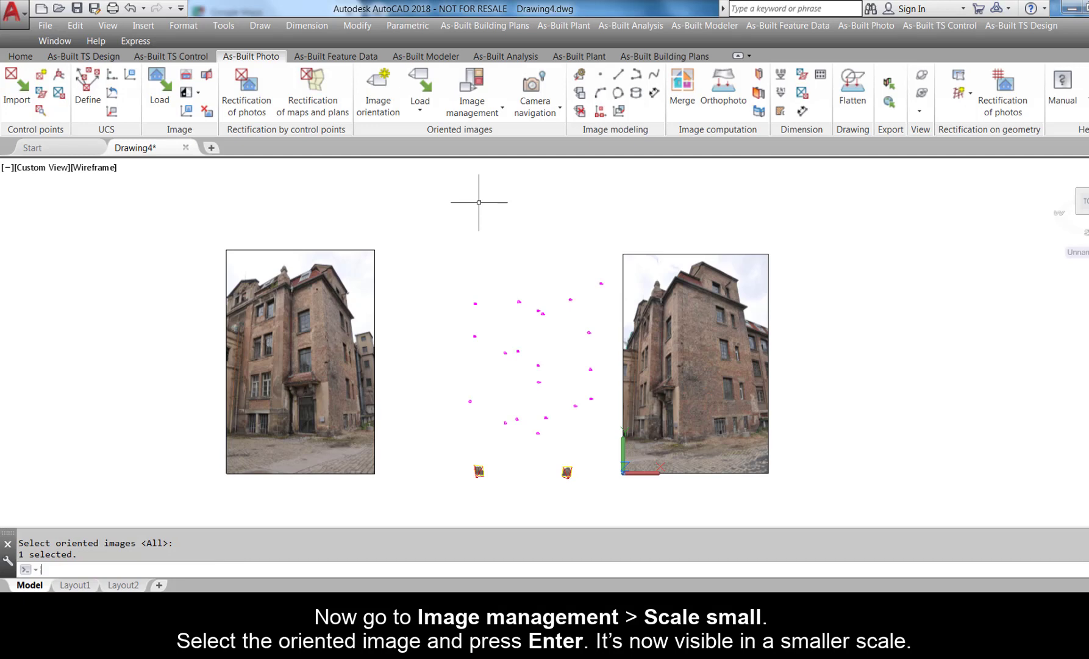
- Delete both original building photos, keeping the control points and the two small oriented images
{"action": "left_click", "coordinate": [374, 334]}
{"action": "key", "text": "Delete"}
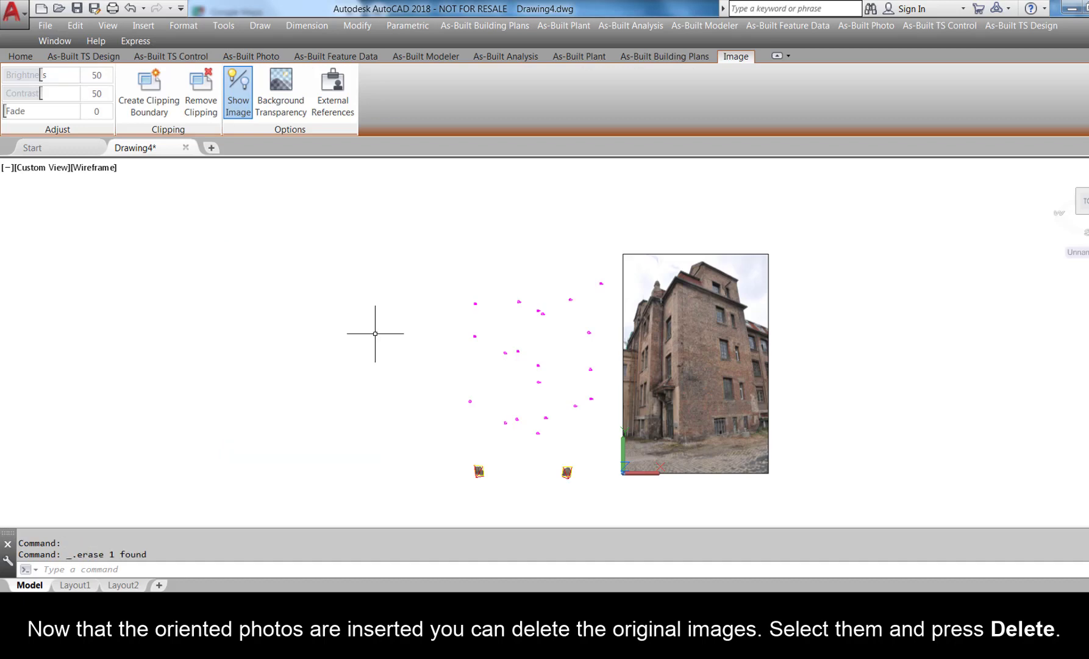
{"action": "left_click", "coordinate": [622, 329]}
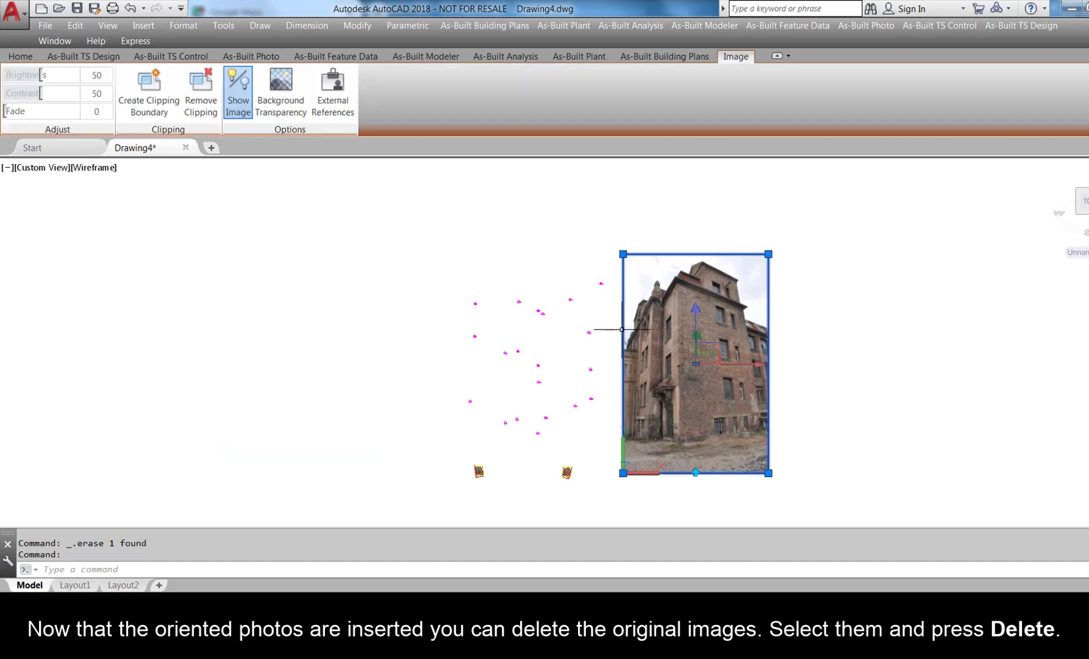
{"action": "key", "text": "Delete"}
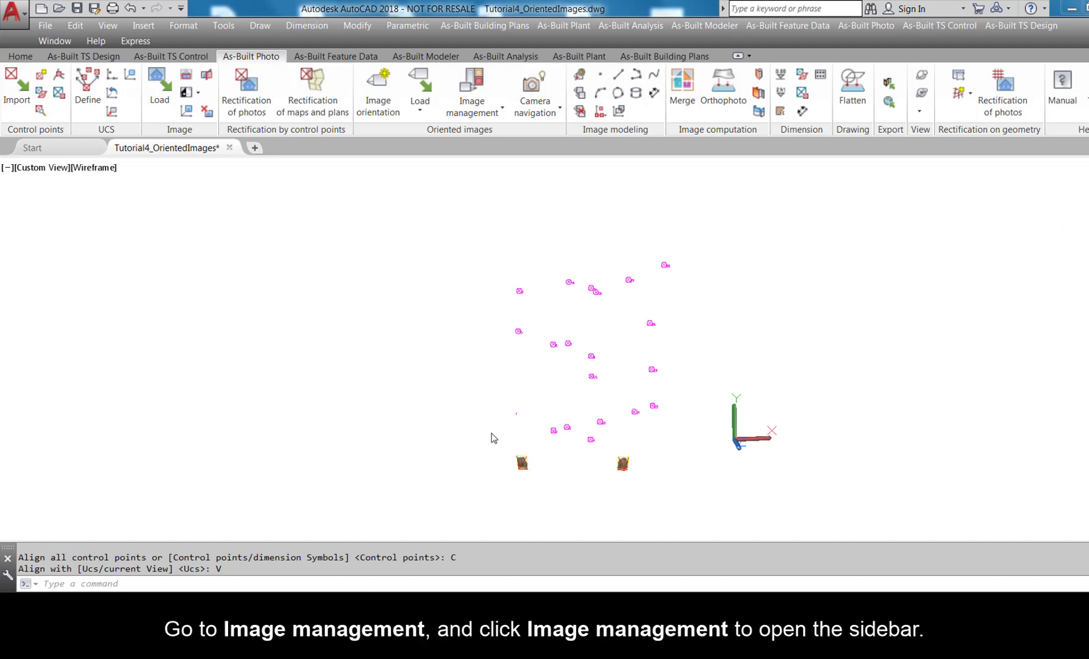
- Show the image management settings and enable image evaluation with two images
{"action": "left_click", "coordinate": [498, 114]}
{"action": "left_click", "coordinate": [496, 135]}
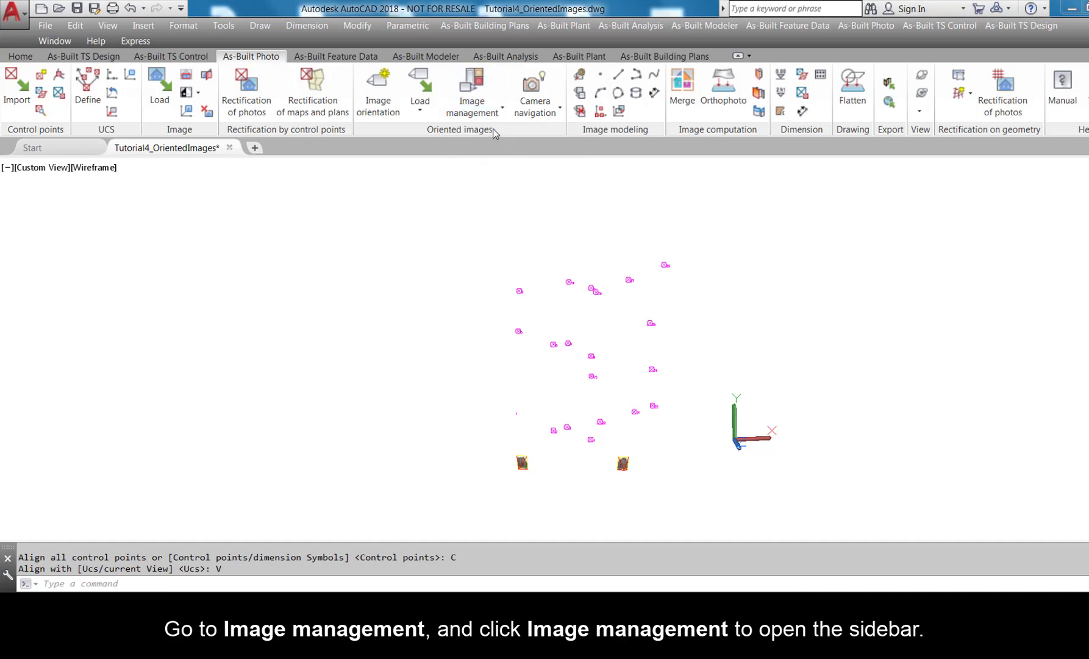
{"action": "left_click", "coordinate": [175, 319]}
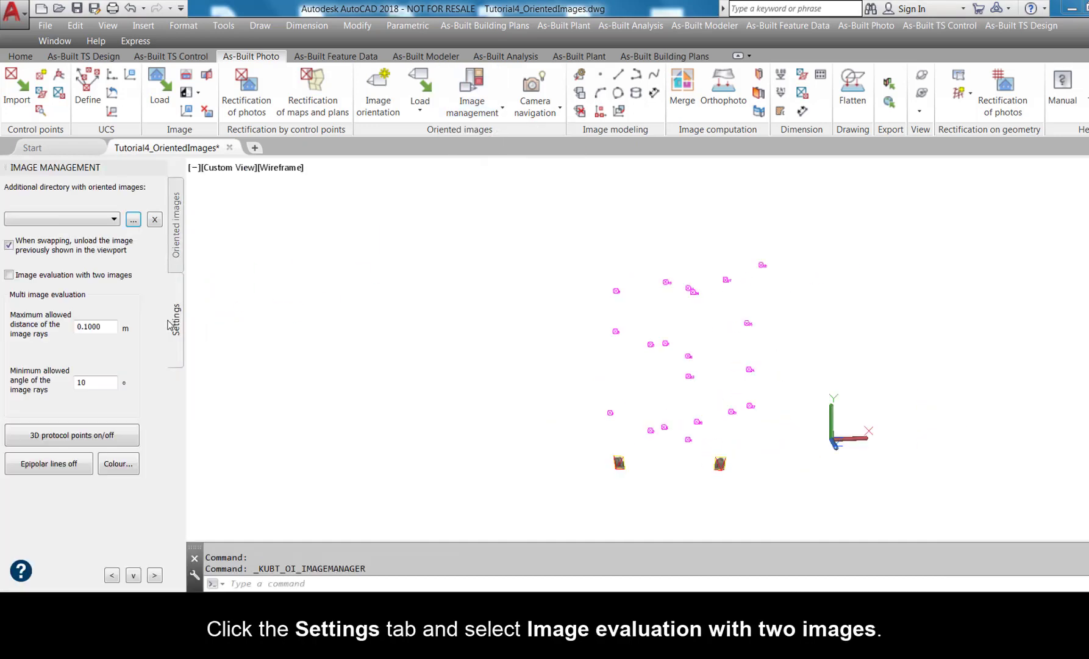
{"action": "left_click", "coordinate": [8, 275]}
- From the oriented images view, split the drawing area into the Three: Vertical viewport layout and activate the first viewport
{"action": "left_click", "coordinate": [176, 250]}
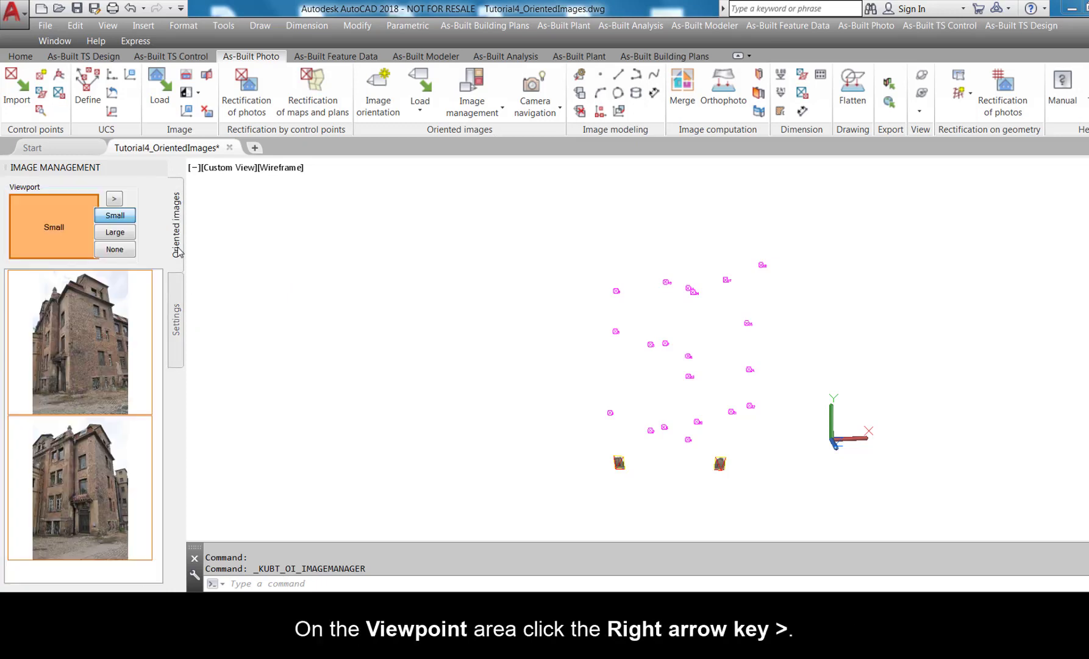
{"action": "left_click", "coordinate": [114, 200]}
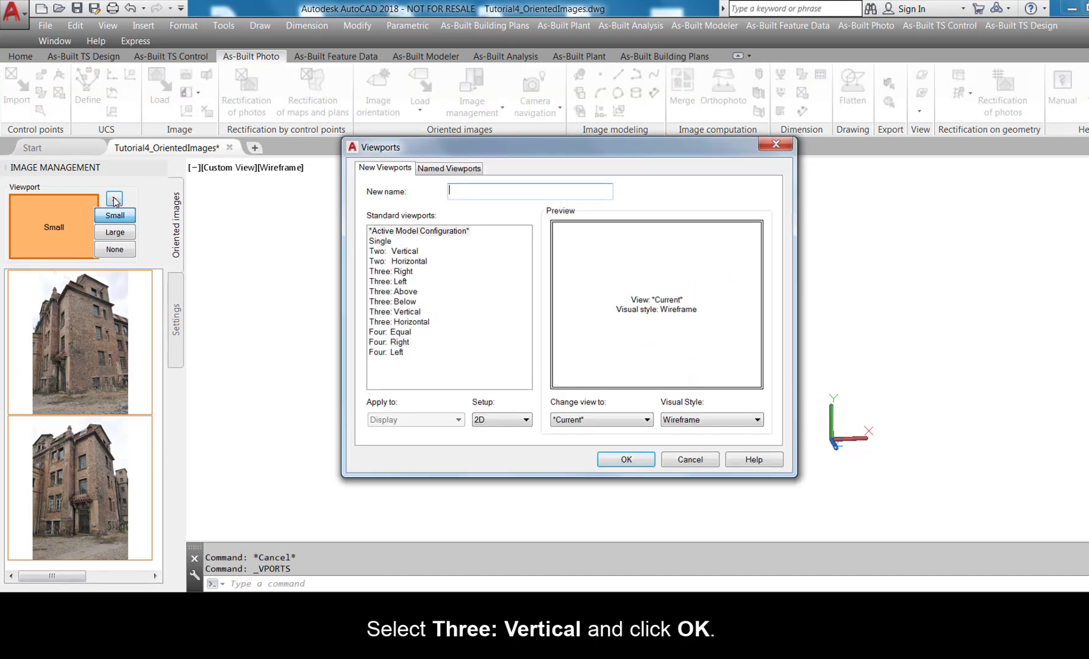
{"action": "left_click", "coordinate": [402, 312]}
{"action": "left_click", "coordinate": [633, 460]}
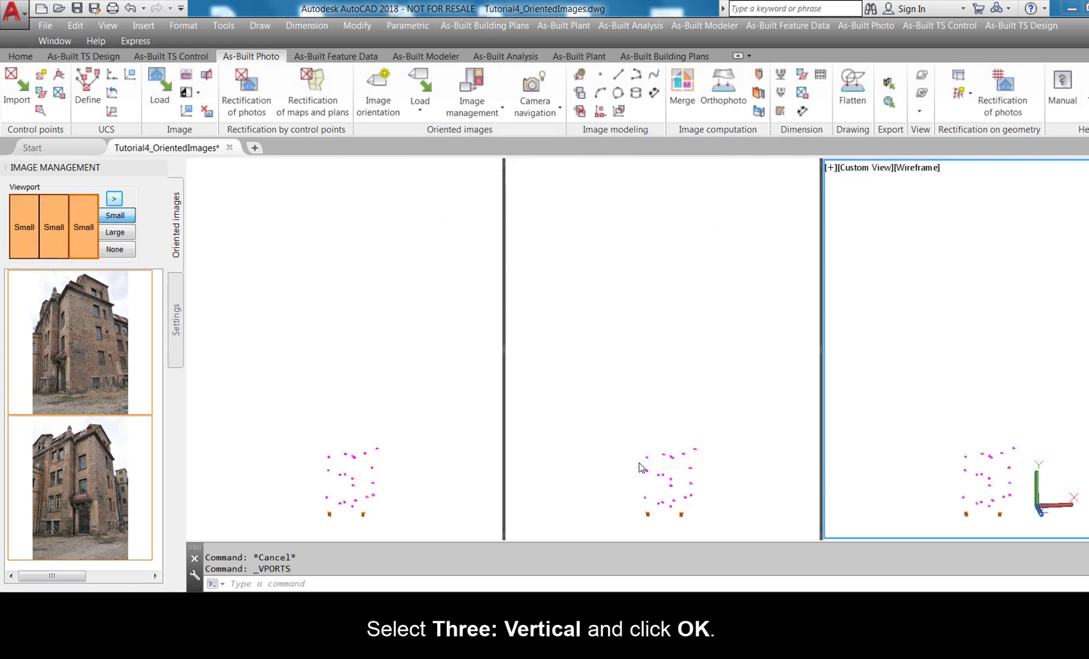
{"action": "left_click", "coordinate": [372, 374]}
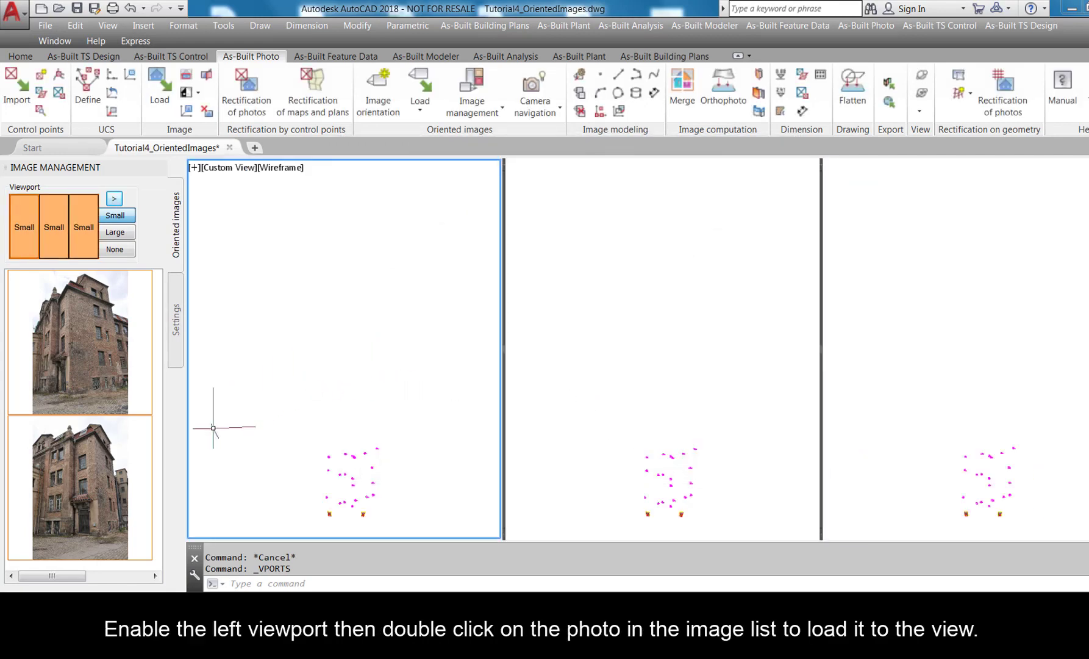
- Load the second listed oriented image into the first viewport and the first listed image into the center viewport
{"action": "double_click", "coordinate": [101, 466]}
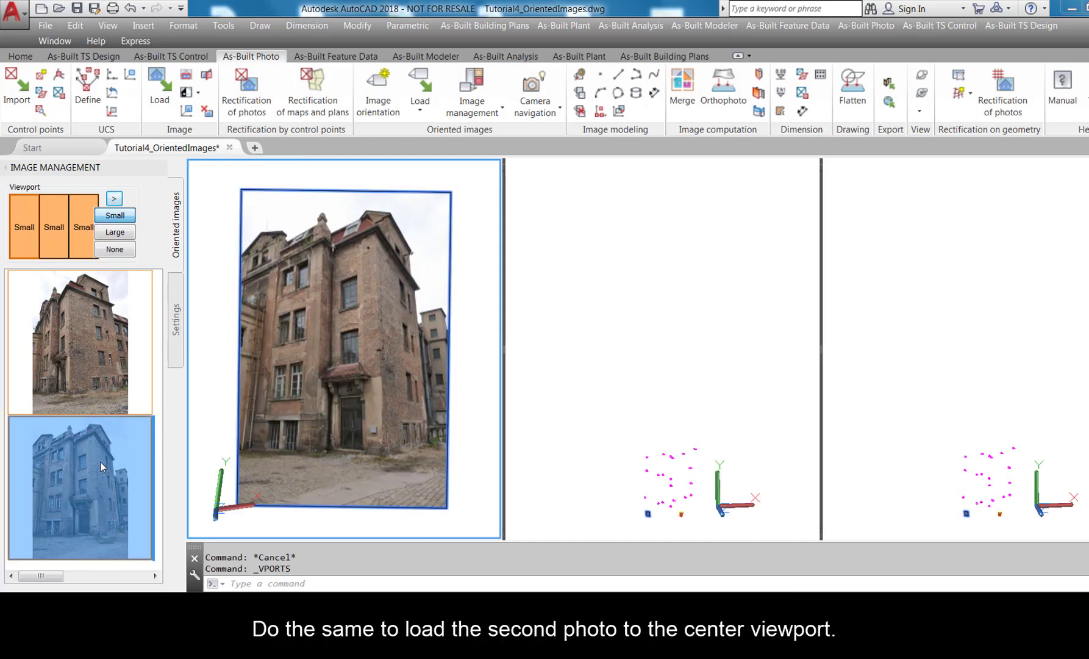
{"action": "left_click", "coordinate": [712, 376]}
{"action": "double_click", "coordinate": [80, 362]}
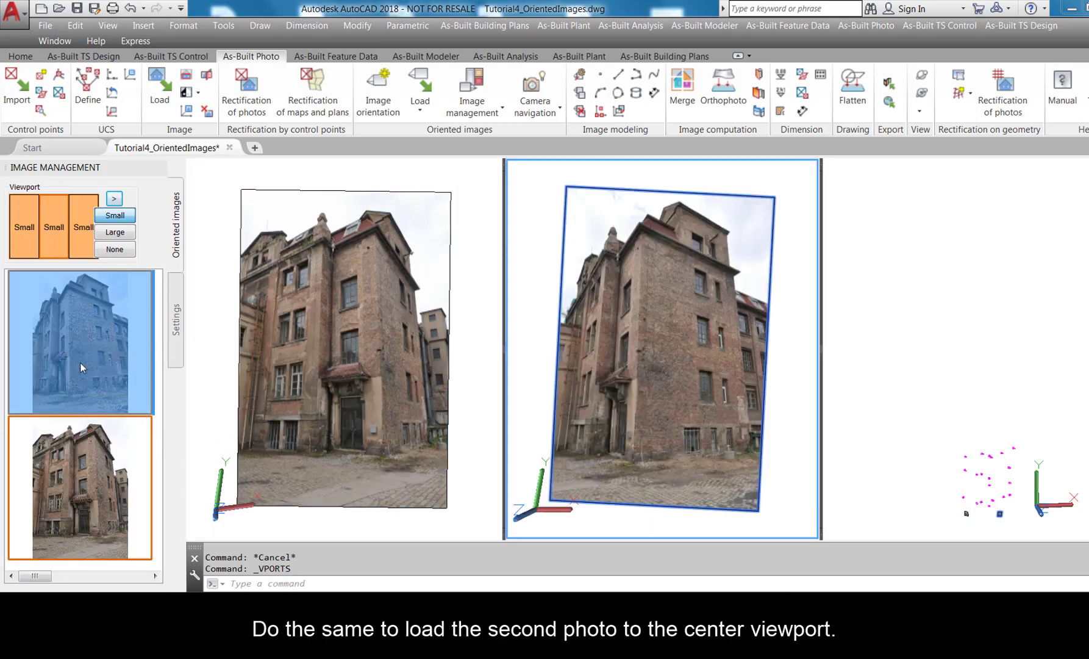
- Set the image display to Large for the center viewport and to None for the third viewport
{"action": "left_click", "coordinate": [50, 231]}
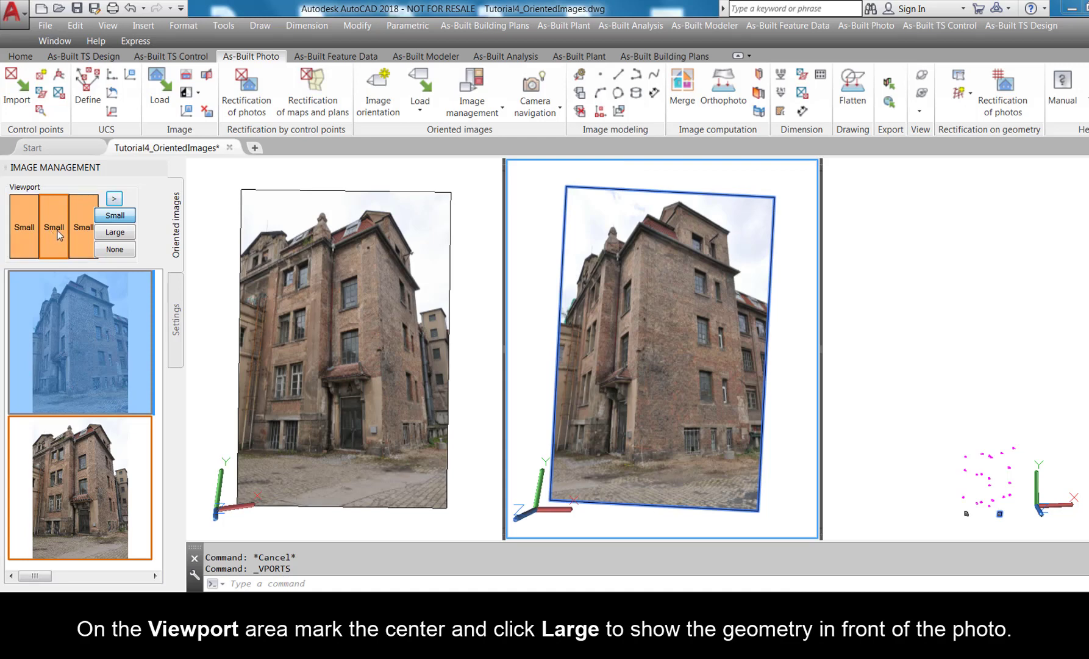
{"action": "left_click", "coordinate": [111, 232]}
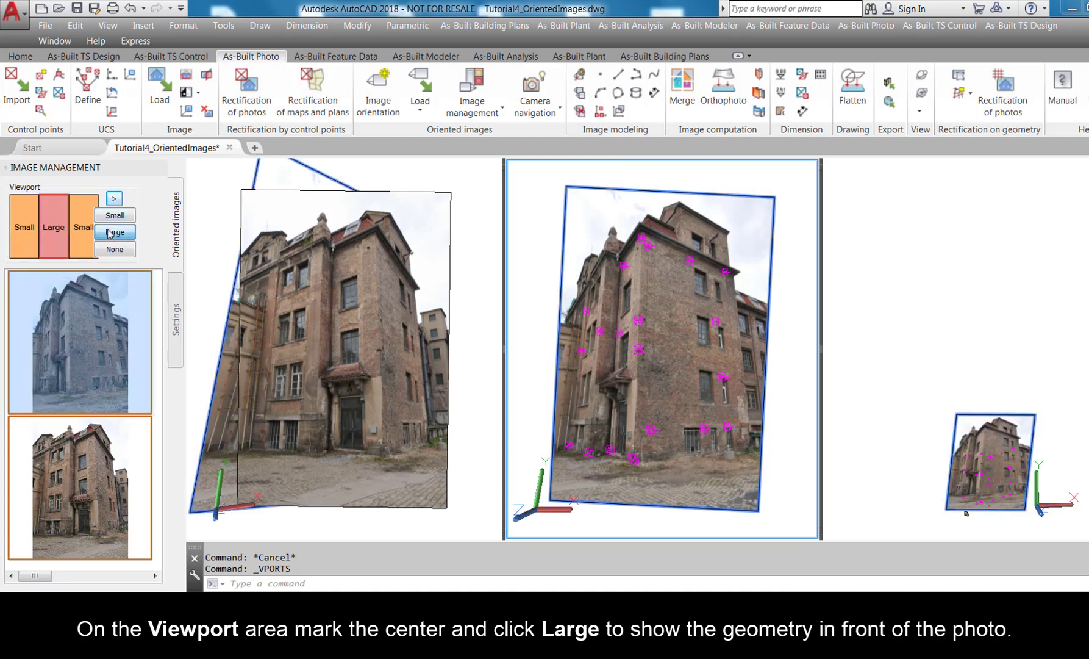
{"action": "left_click", "coordinate": [868, 246]}
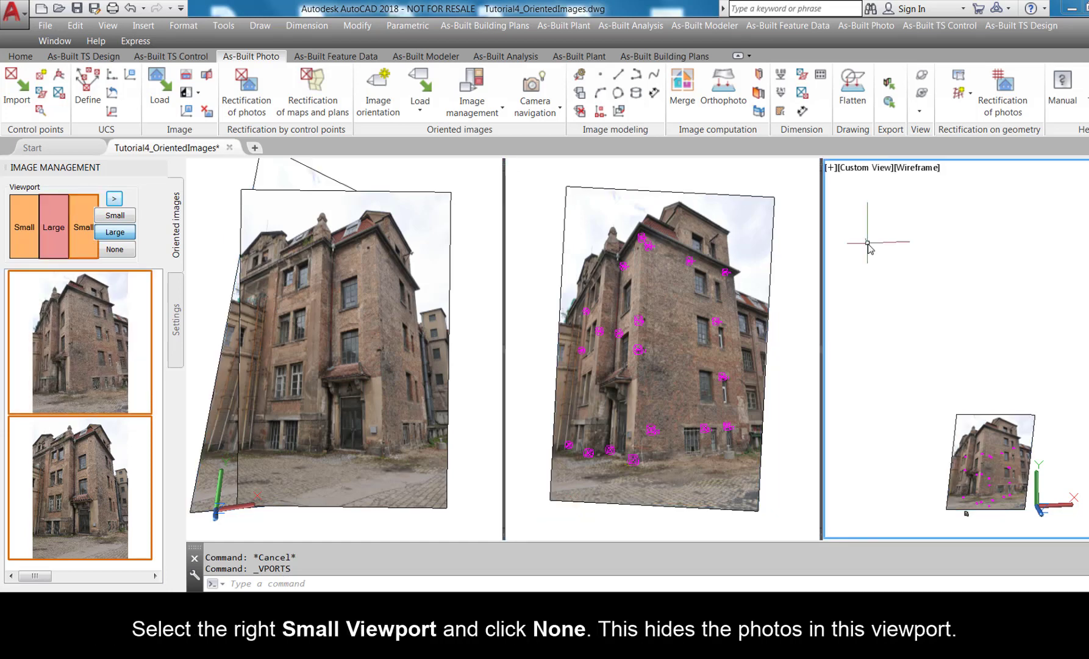
{"action": "left_click", "coordinate": [115, 250]}
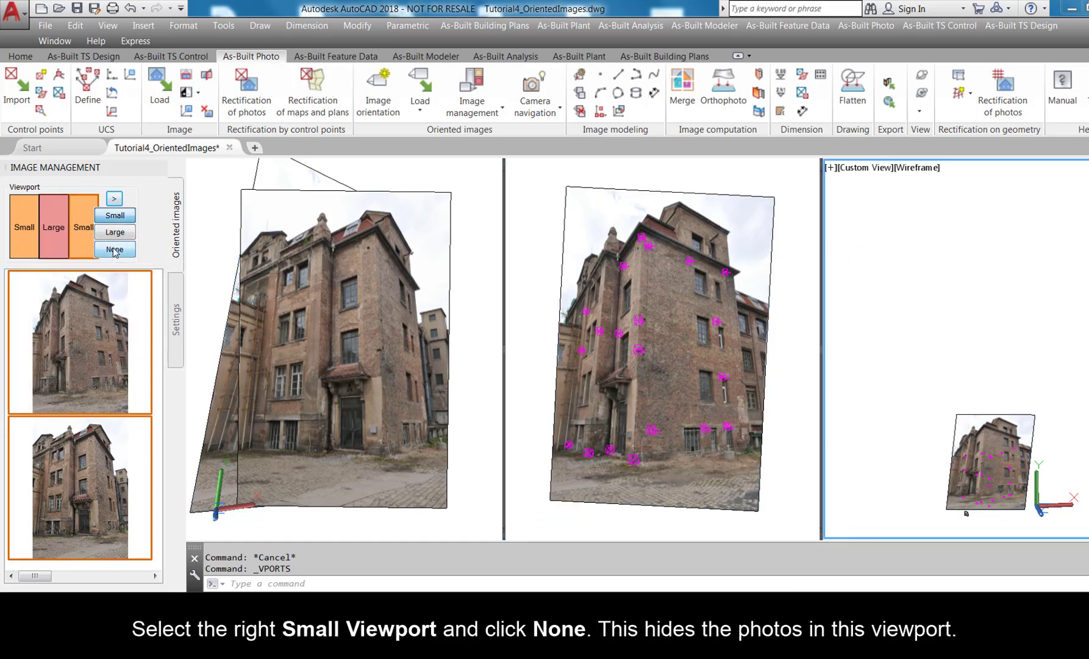
{"action": "scroll", "coordinate": [904, 275], "scroll_direction": "down", "scroll_amount": 3}
{"action": "scroll", "coordinate": [948, 372], "scroll_direction": "up", "scroll_amount": 5}
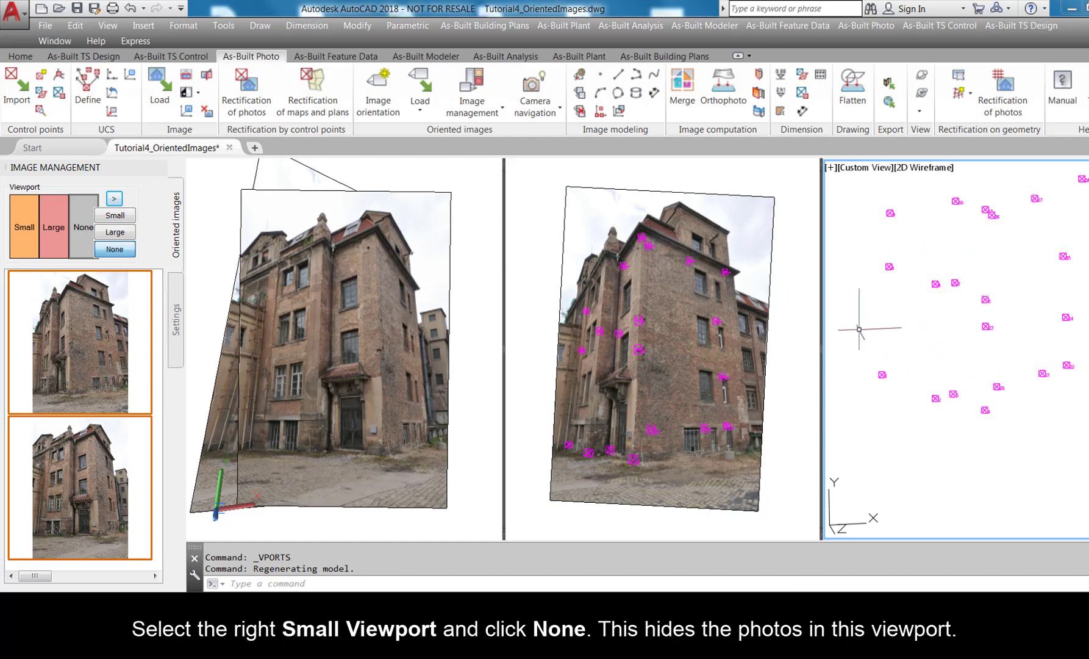